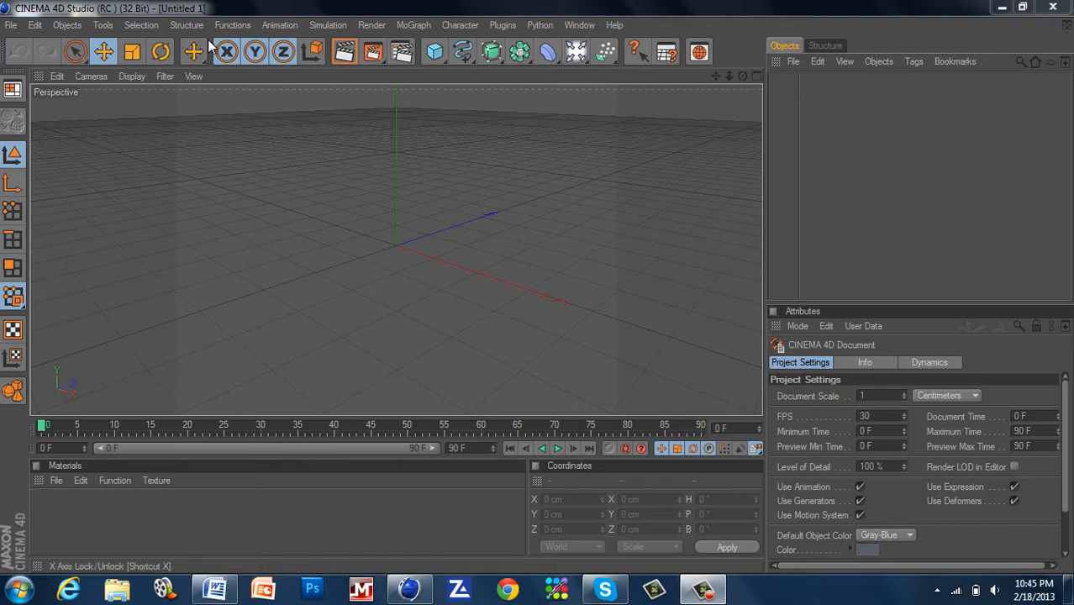
{"action": "left_click", "coordinate": [134, 56]}
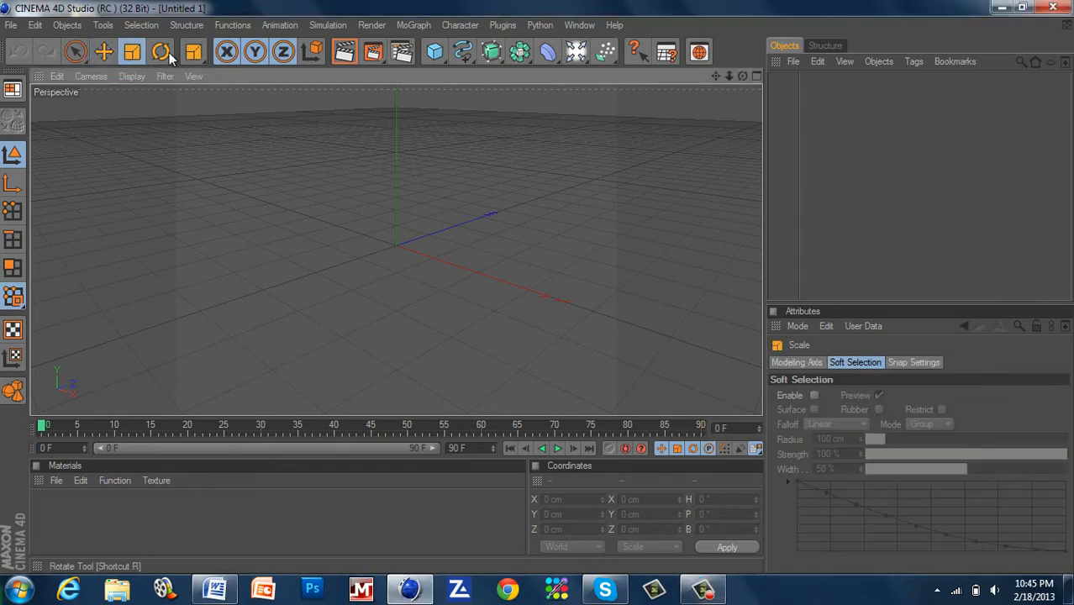
{"action": "left_click", "coordinate": [162, 53]}
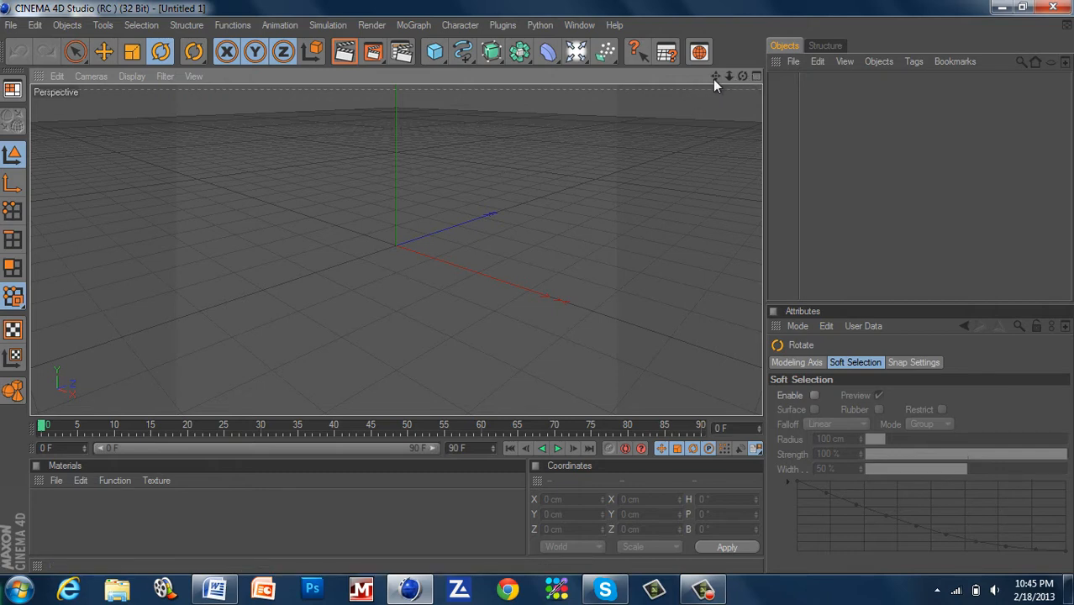
{"action": "left_click", "coordinate": [102, 53]}
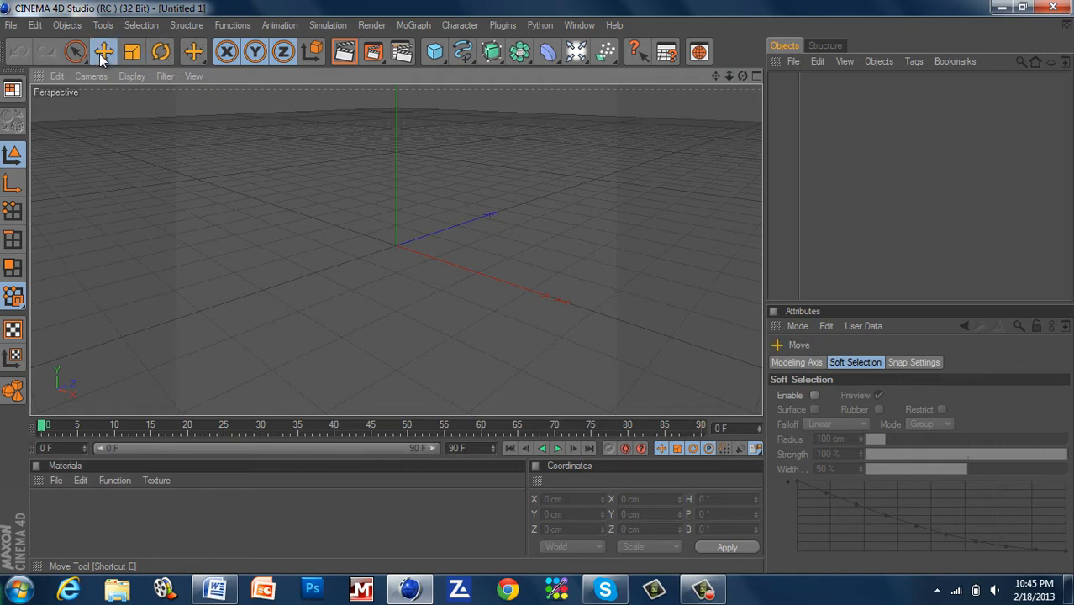
{"action": "key", "text": "t"}
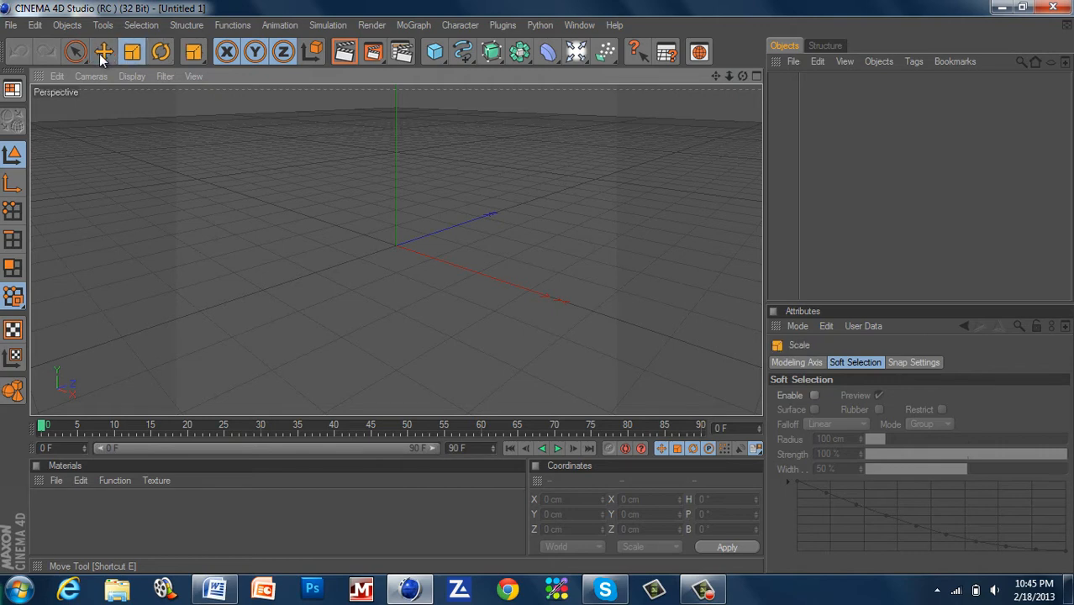
{"action": "left_click", "coordinate": [160, 52]}
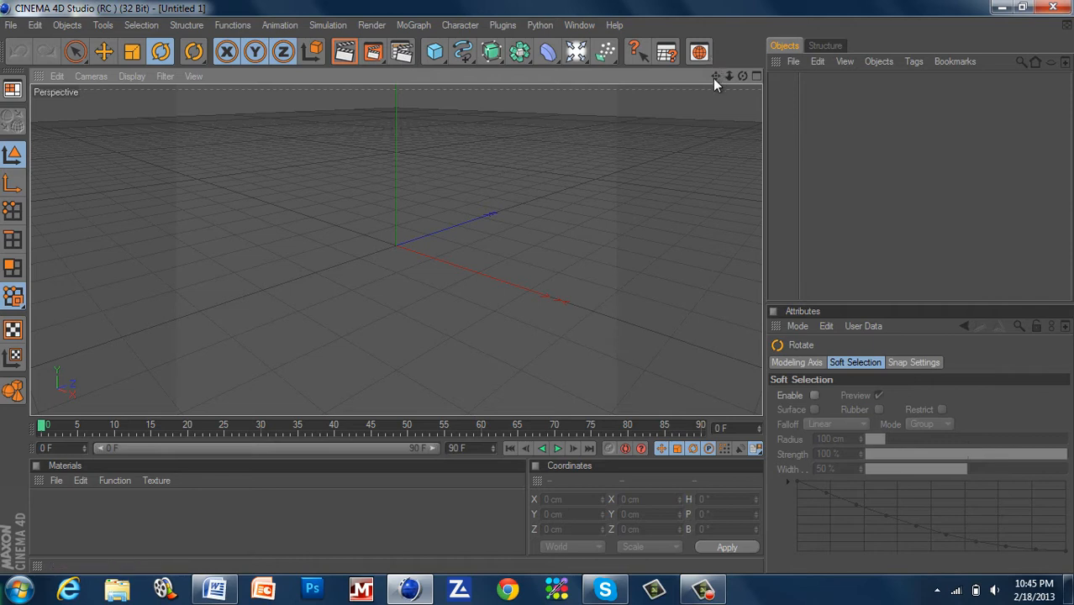
- Reframe the Perspective view by panning, zooming and orbiting, and look at the four-view layout before returning to Perspective
{"action": "mouse_move", "coordinate": [715, 79]}
{"action": "left_mouse_down"}
{"action": "mouse_move", "coordinate": [518, 314]}
{"action": "mouse_move", "coordinate": [542, 288]}
{"action": "mouse_move", "coordinate": [439, 283]}
{"action": "mouse_move", "coordinate": [549, 273]}
{"action": "mouse_move", "coordinate": [538, 292]}
{"action": "mouse_move", "coordinate": [732, 78]}
{"action": "left_mouse_up"}
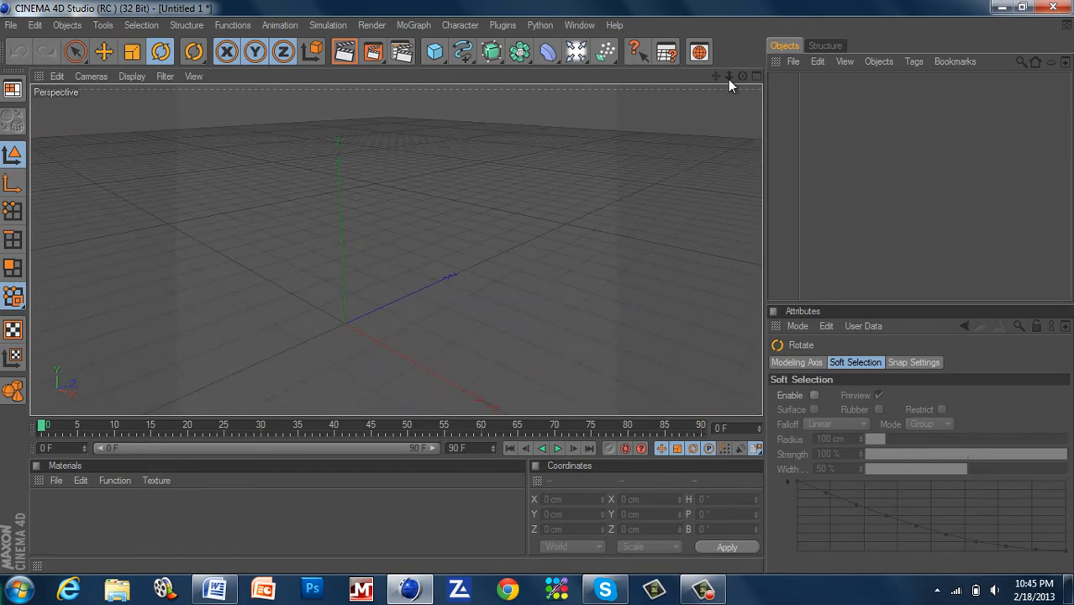
{"action": "middle_click_drag", "start_coordinate": [681, 313], "coordinate": [754, 78], "text": "alt"}
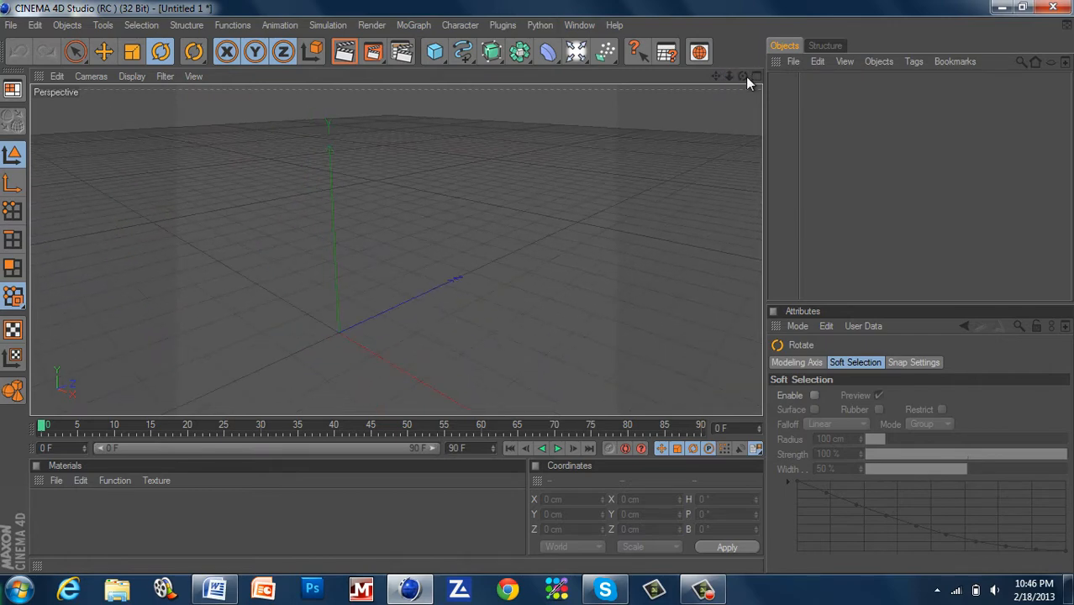
{"action": "left_click_drag", "start_coordinate": [746, 77], "coordinate": [535, 290]}
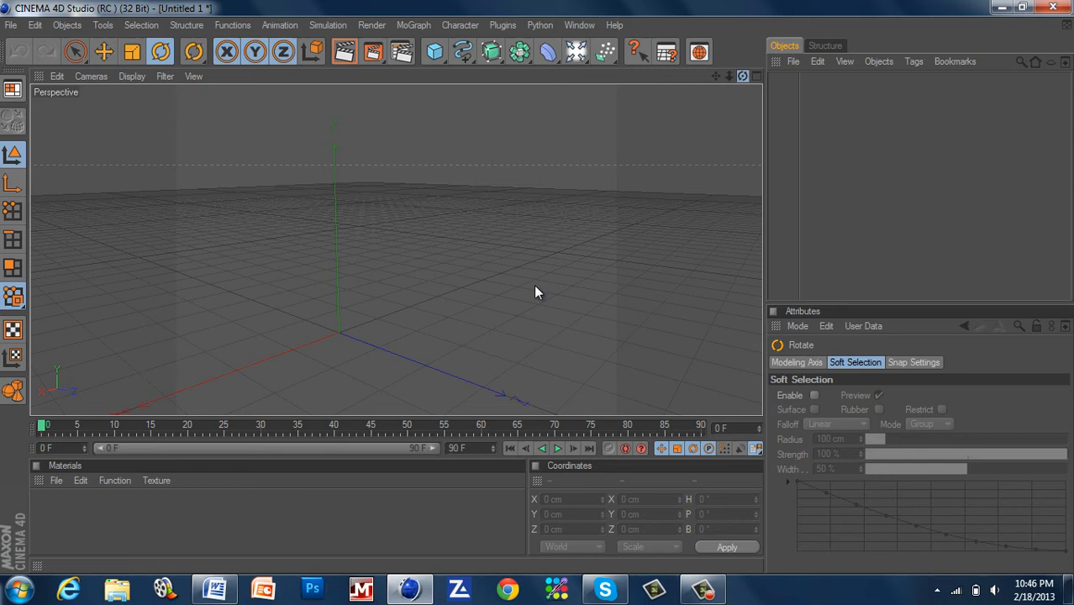
{"action": "left_click", "coordinate": [758, 81]}
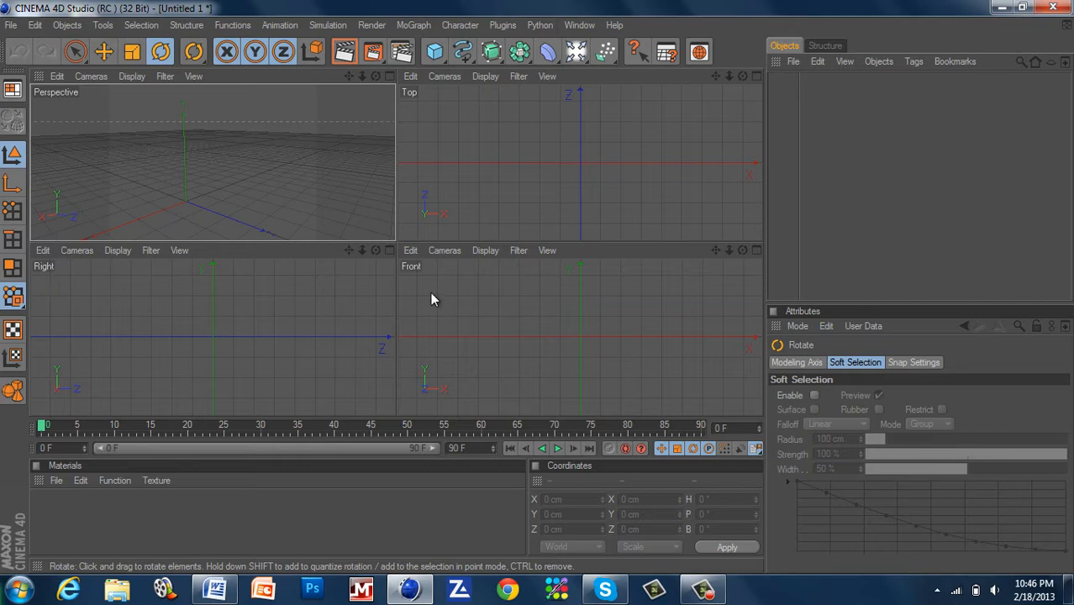
{"action": "left_click", "coordinate": [387, 77]}
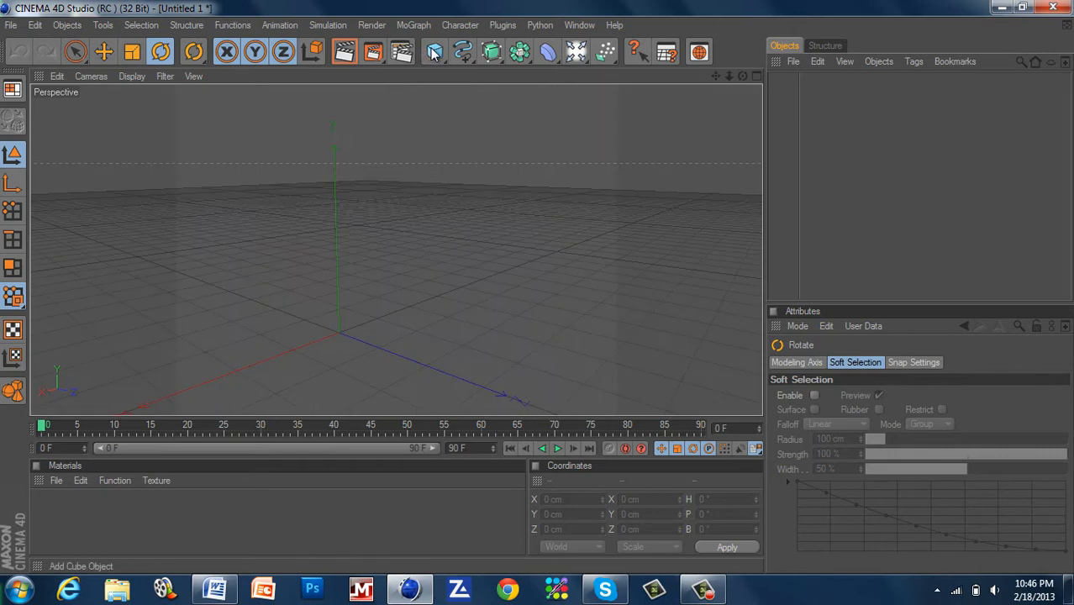
- Add a Pyramid primitive to the scene and activate the Move tool
{"action": "left_click", "coordinate": [435, 52]}
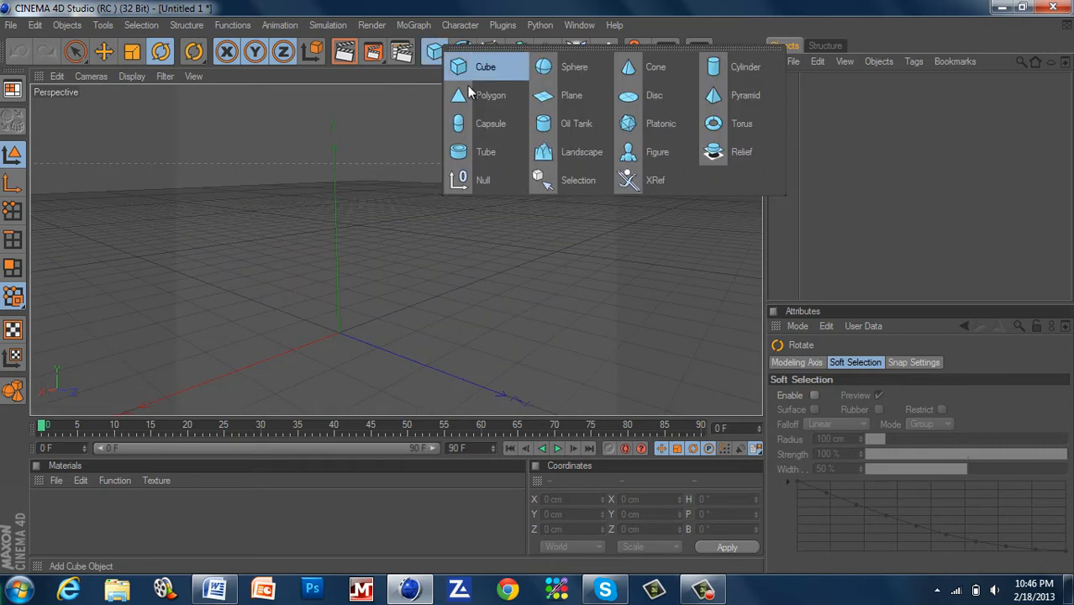
{"action": "left_click", "coordinate": [726, 100]}
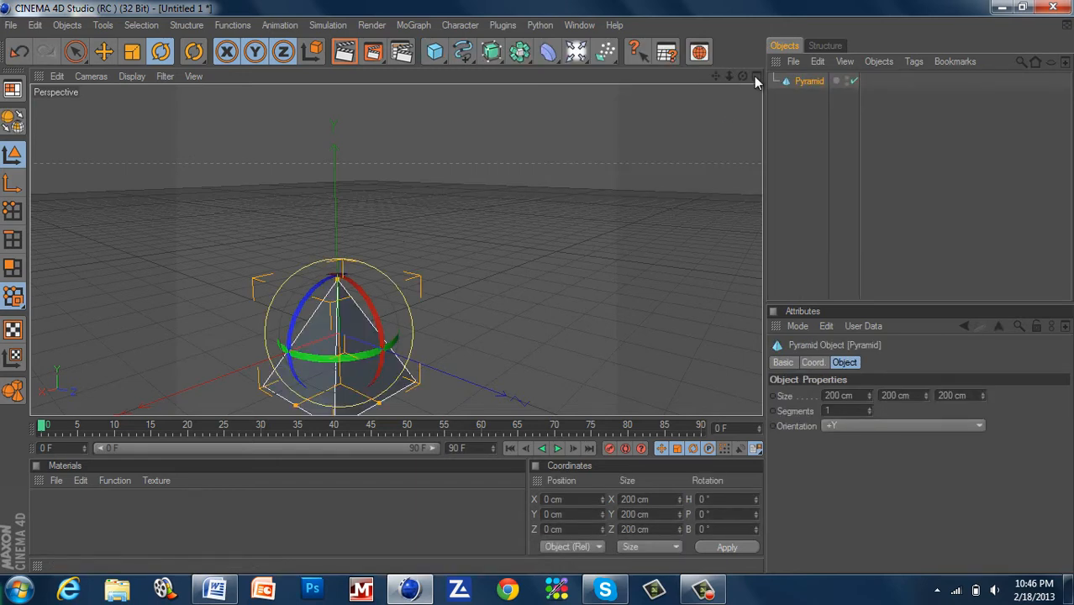
{"action": "left_click", "coordinate": [103, 51]}
- Examine the pyramid in the four-view layout and the maximized Top view, and return to the full Perspective view
{"action": "left_click", "coordinate": [756, 76]}
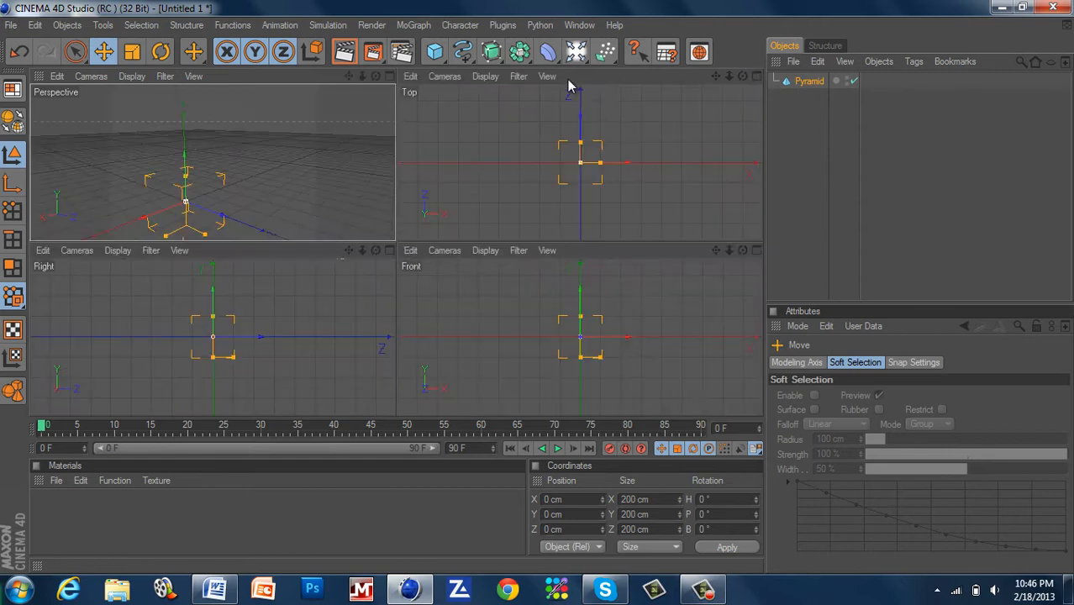
{"action": "left_click", "coordinate": [756, 77]}
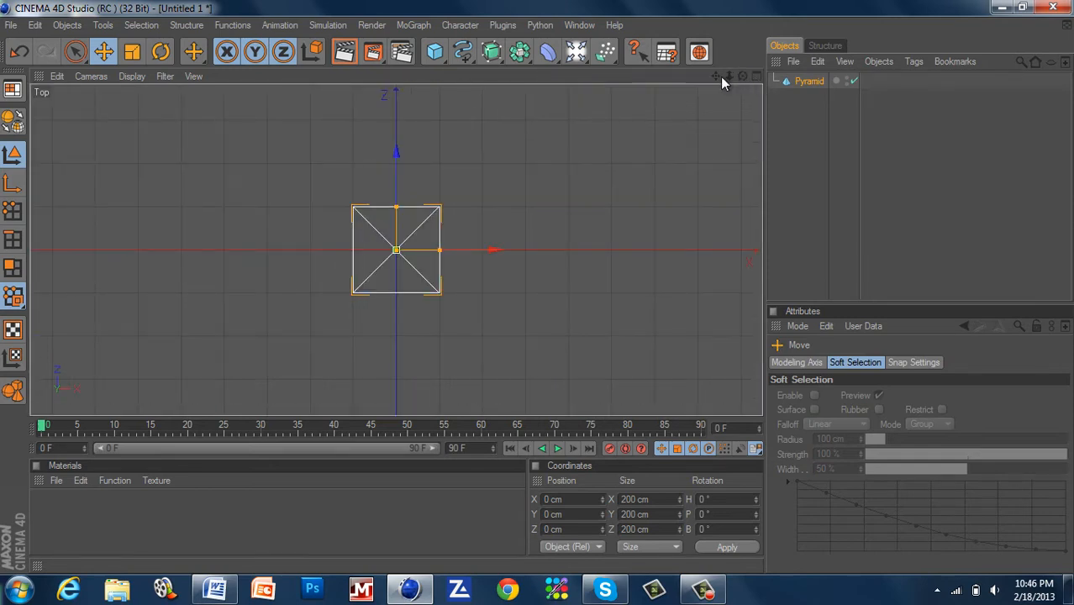
{"action": "scroll", "coordinate": [504, 295], "scroll_direction": "down", "scroll_amount": 2}
{"action": "scroll", "coordinate": [595, 266], "scroll_direction": "up", "scroll_amount": 1}
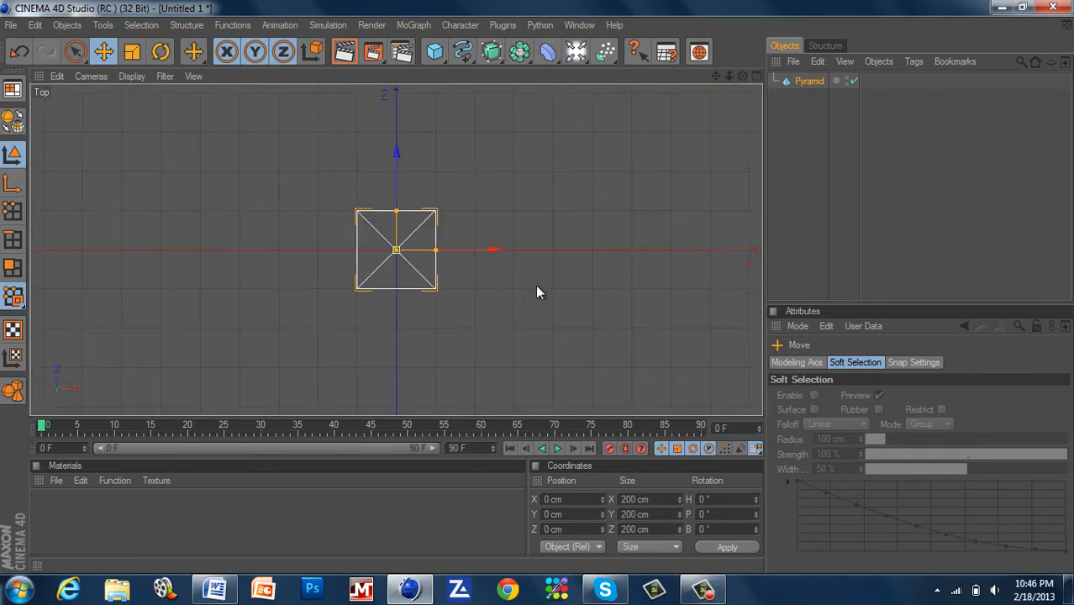
{"action": "left_click", "coordinate": [755, 76]}
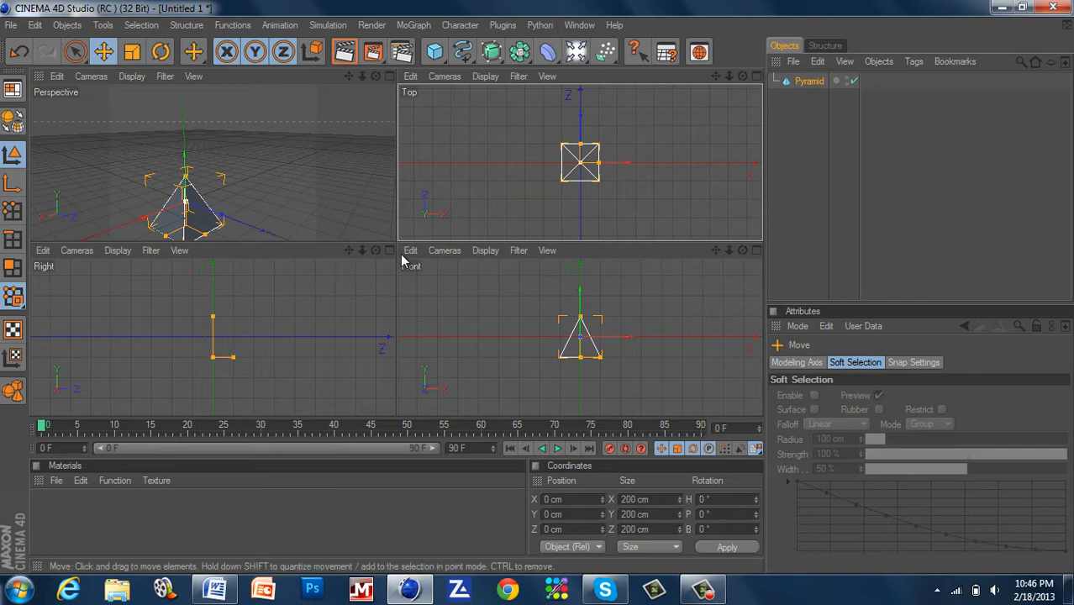
{"action": "left_click", "coordinate": [389, 76]}
- Delete the pyramid from the scene
{"action": "left_click", "coordinate": [810, 81]}
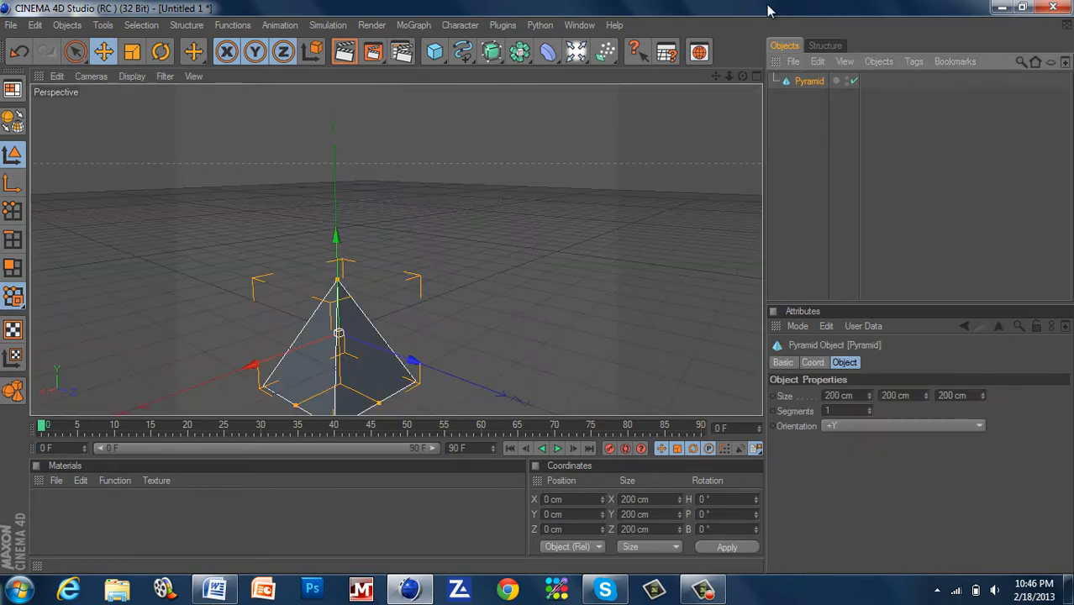
{"action": "key", "text": "Delete"}
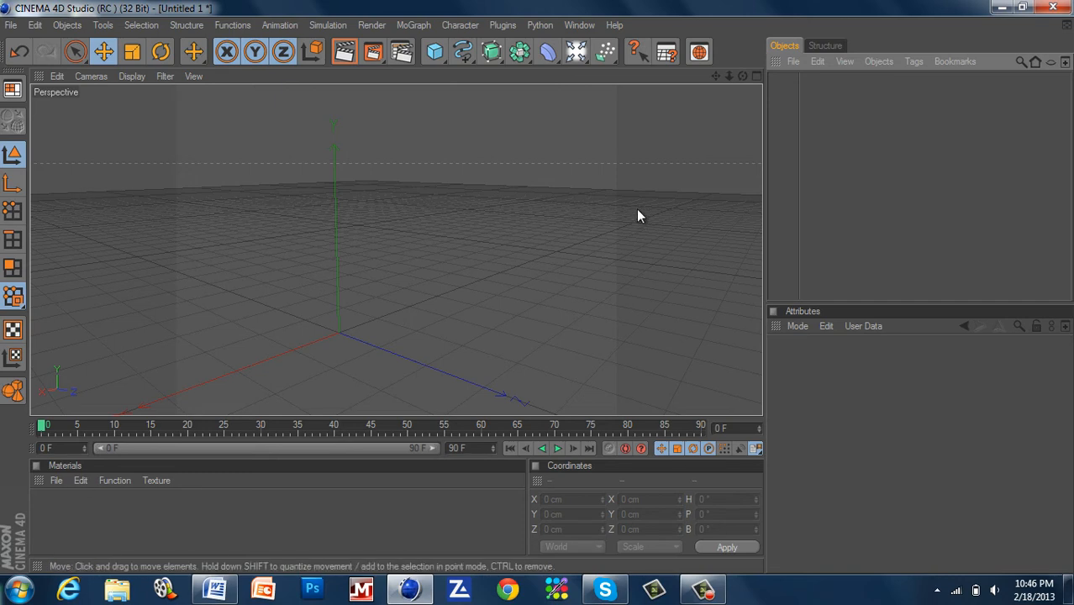
- Answer the Windows performance prompt by changing the color scheme to Windows 7 Basic
{"action": "left_click", "coordinate": [435, 52]}
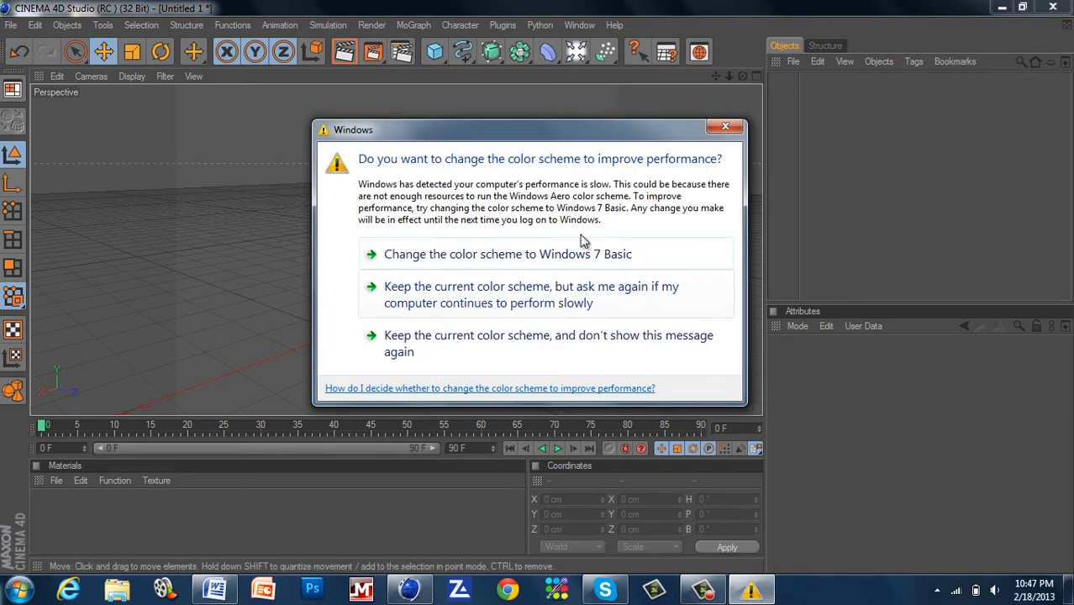
{"action": "left_click", "coordinate": [582, 255]}
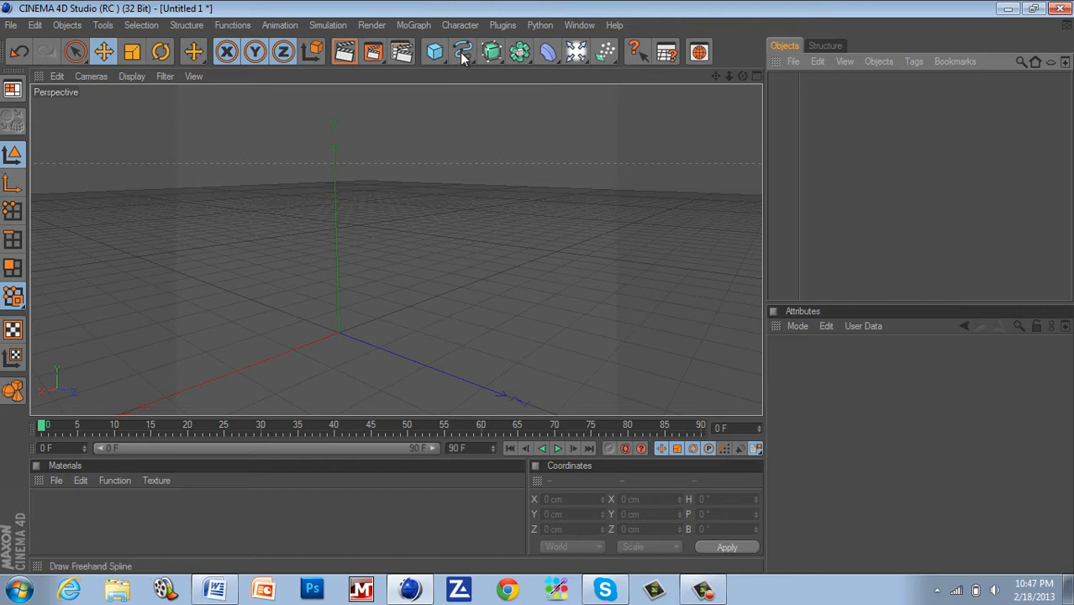
{"action": "left_click", "coordinate": [460, 52]}
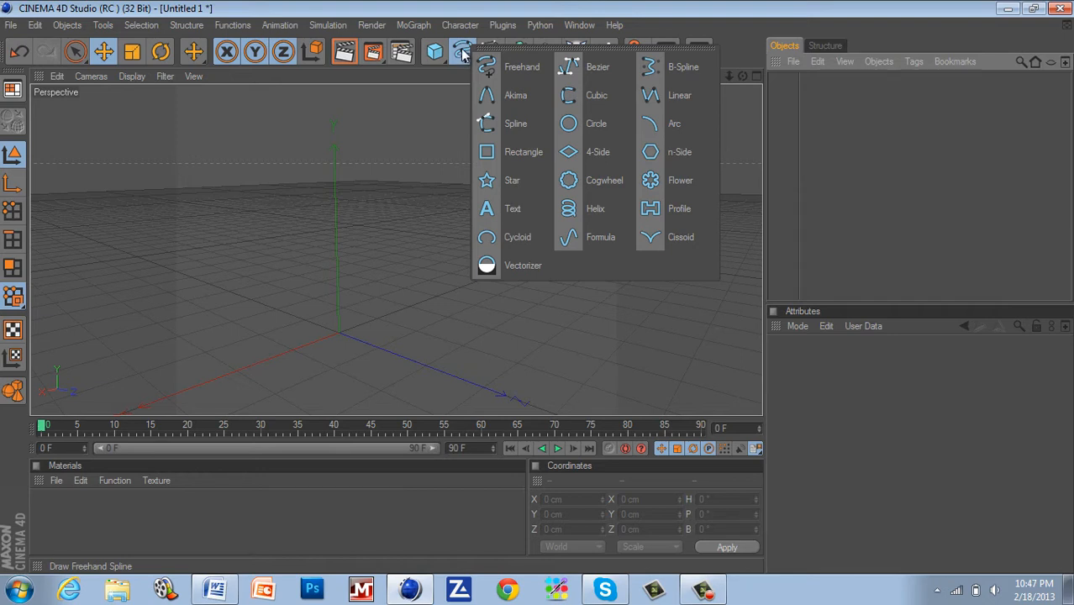
{"action": "left_click", "coordinate": [491, 53]}
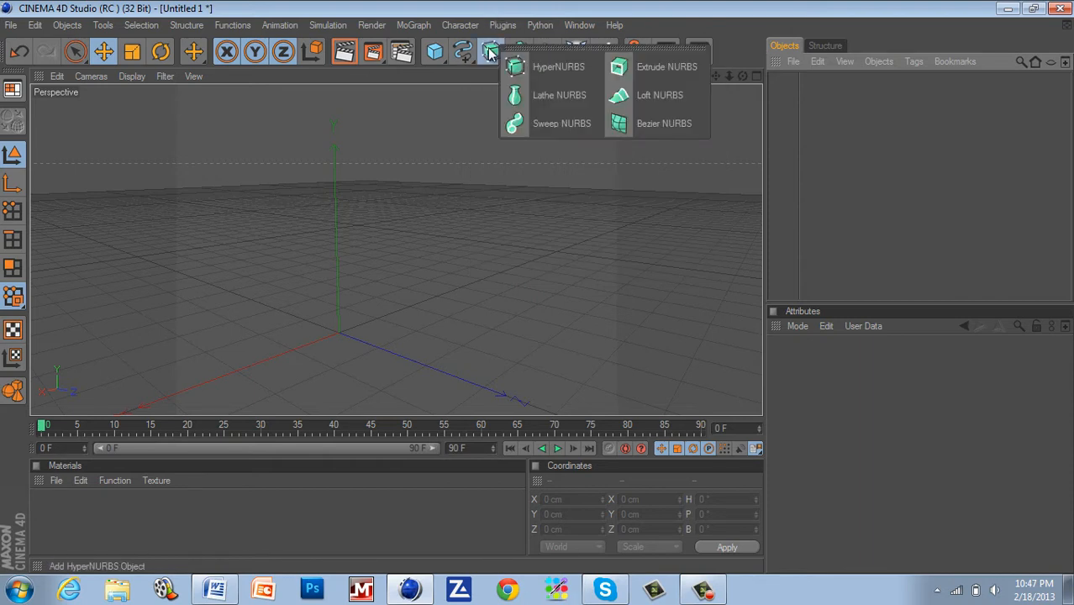
{"action": "left_click", "coordinate": [517, 53]}
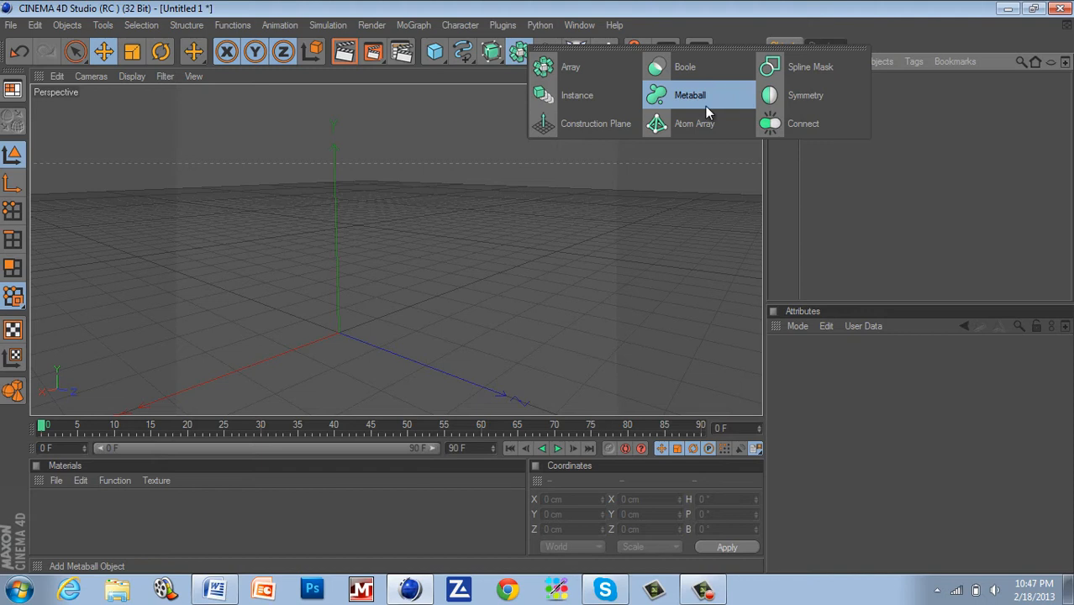
{"action": "left_click", "coordinate": [514, 52]}
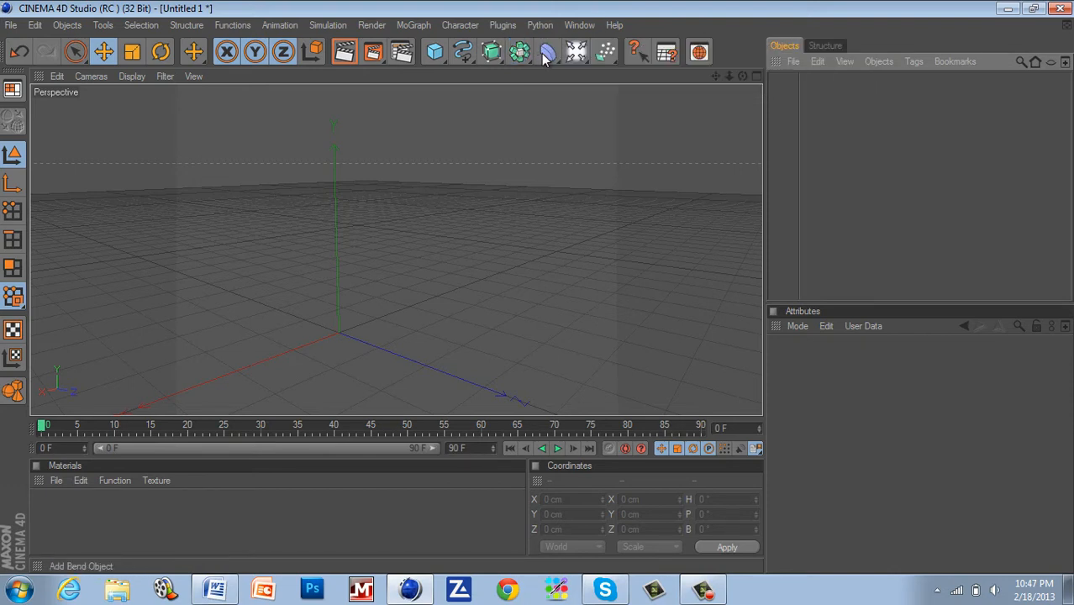
{"action": "left_click", "coordinate": [545, 53]}
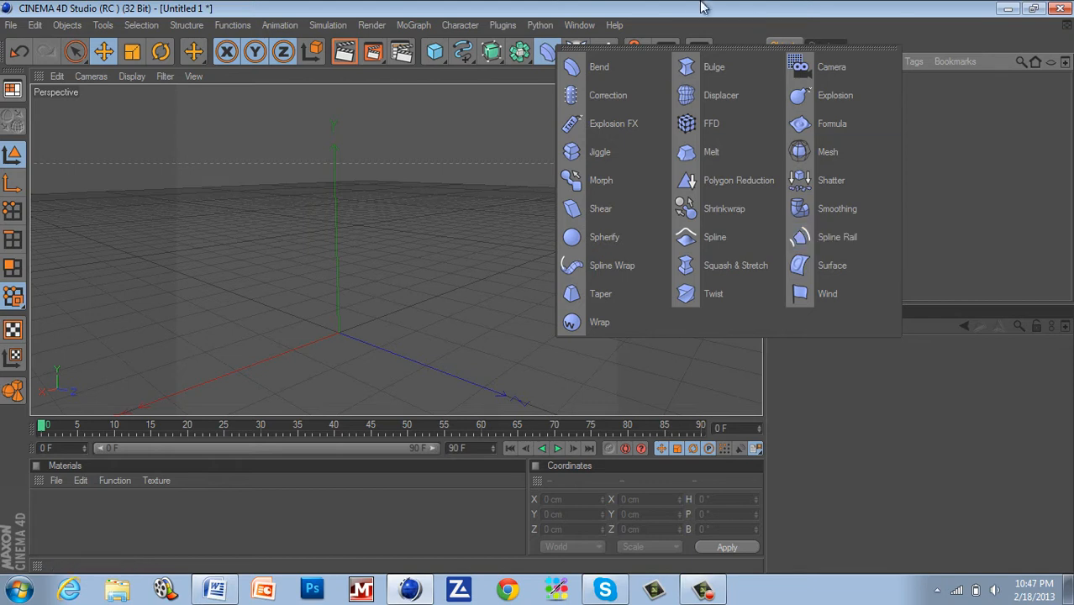
- Add a Floor object and a Cube primitive to the scene
{"action": "left_click", "coordinate": [578, 55]}
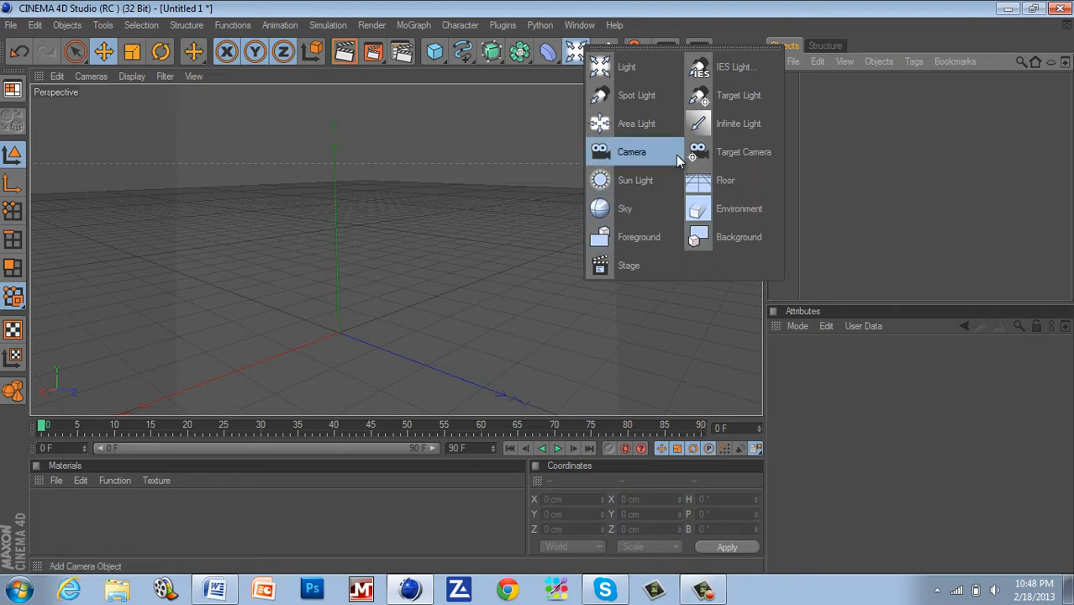
{"action": "left_click", "coordinate": [724, 188]}
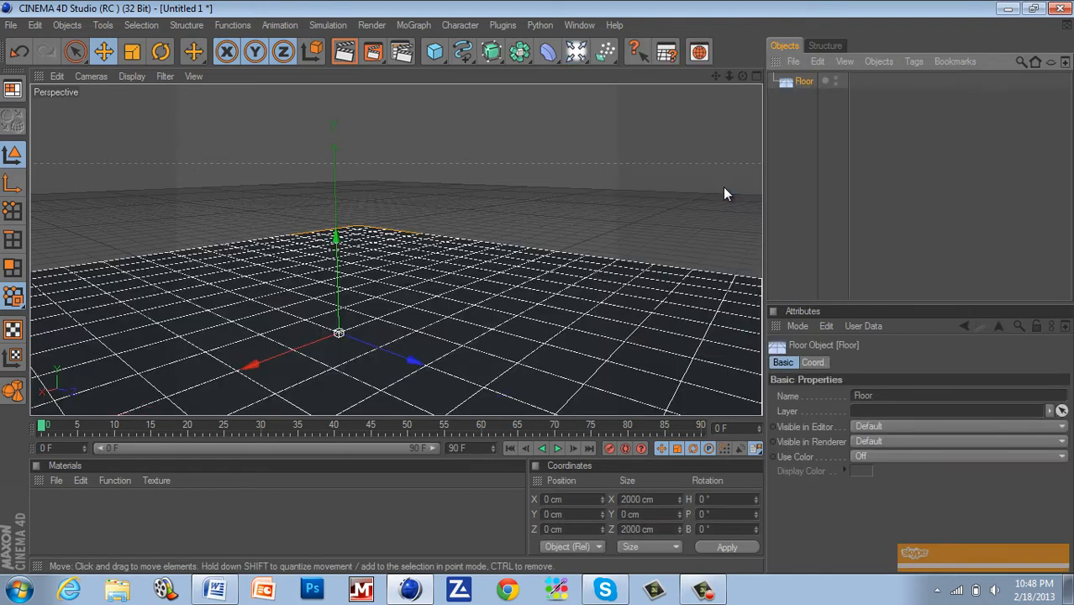
{"action": "left_click", "coordinate": [435, 52]}
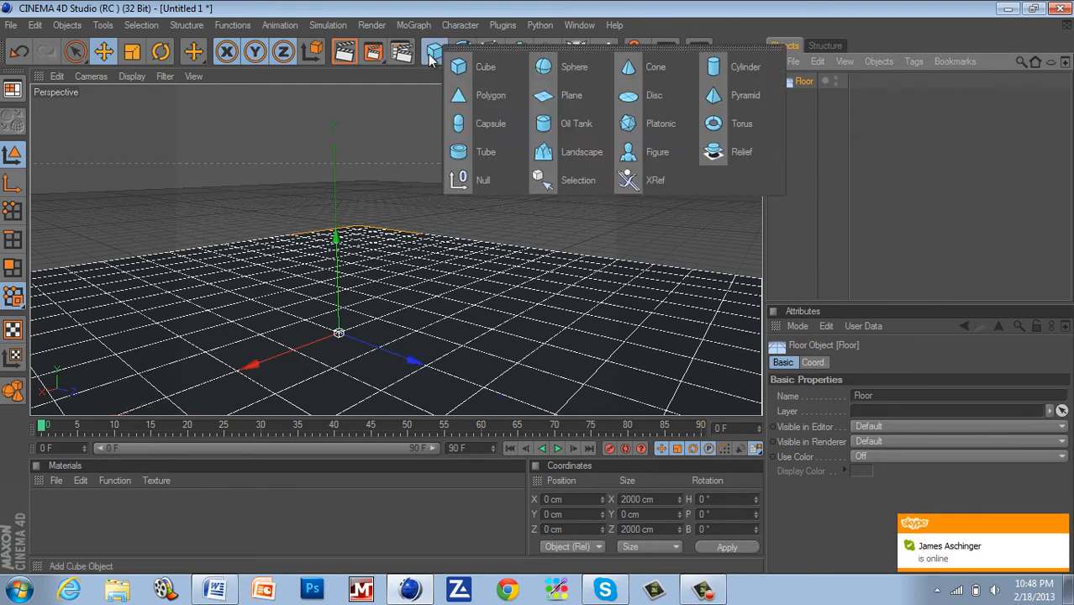
{"action": "left_click", "coordinate": [471, 72]}
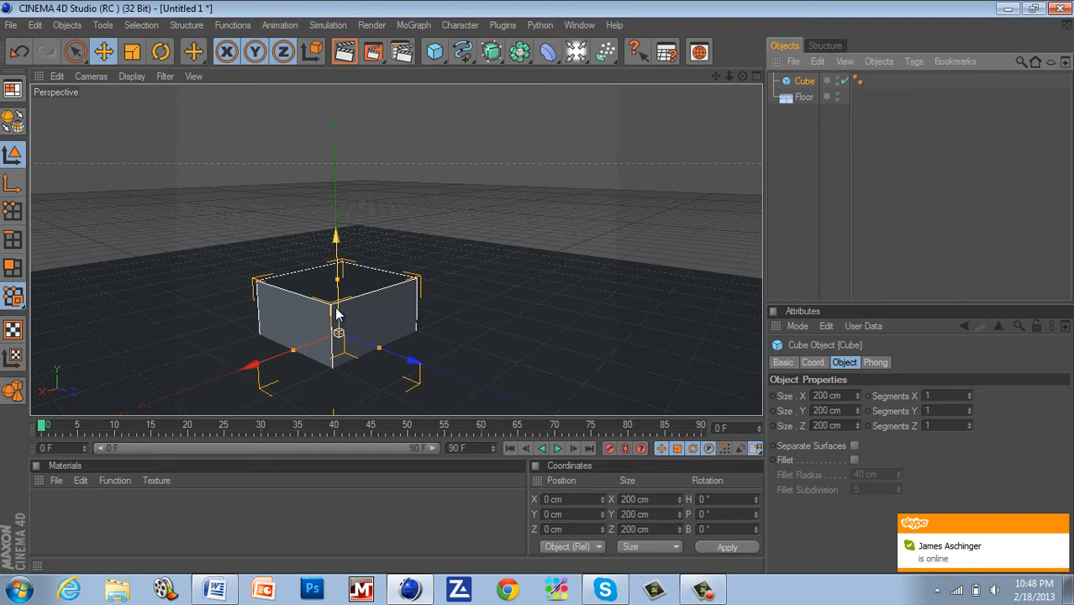
- Raise the cube along the Y axis to about 100.5 cm so that it sits on the floor, and deselect it
{"action": "left_click_drag", "start_coordinate": [336, 313], "coordinate": [336, 275]}
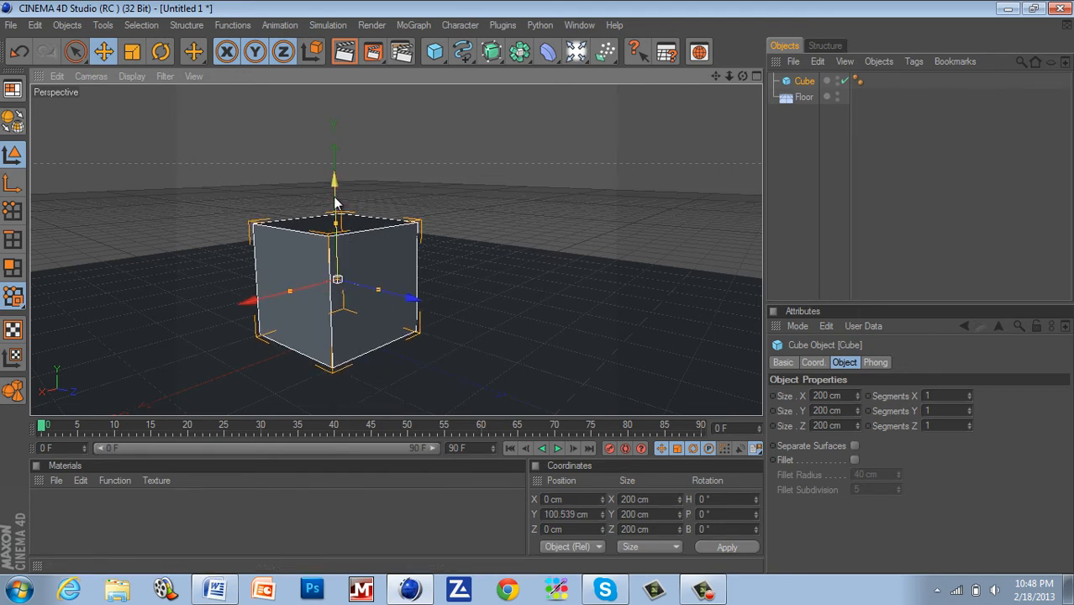
{"action": "mouse_move", "coordinate": [335, 185]}
{"action": "left_mouse_down"}
{"action": "mouse_move", "coordinate": [536, 287]}
{"action": "mouse_move", "coordinate": [333, 197]}
{"action": "left_mouse_up"}
{"action": "left_click", "coordinate": [903, 175]}
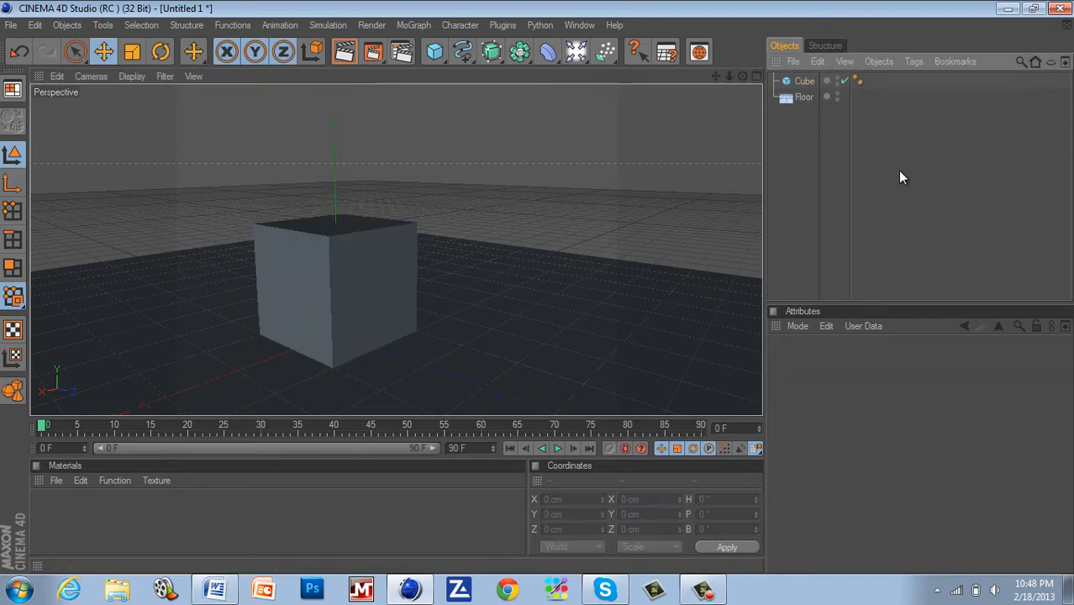
- Shift the Perspective view to center the cube, render the active view, and clear the selection
{"action": "left_click", "coordinate": [806, 84]}
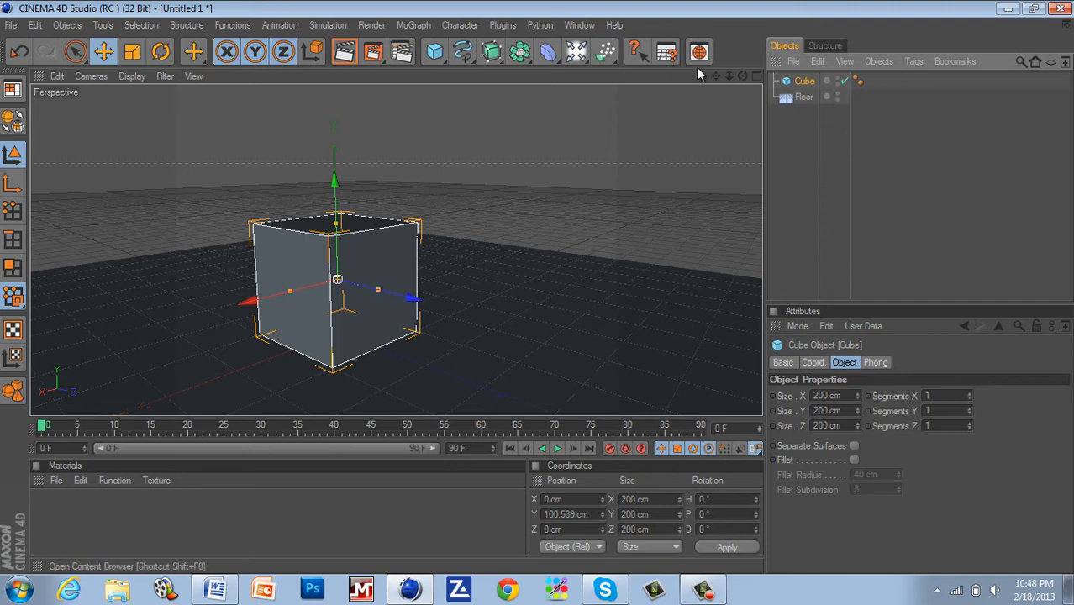
{"action": "left_click_drag", "start_coordinate": [716, 76], "coordinate": [536, 286]}
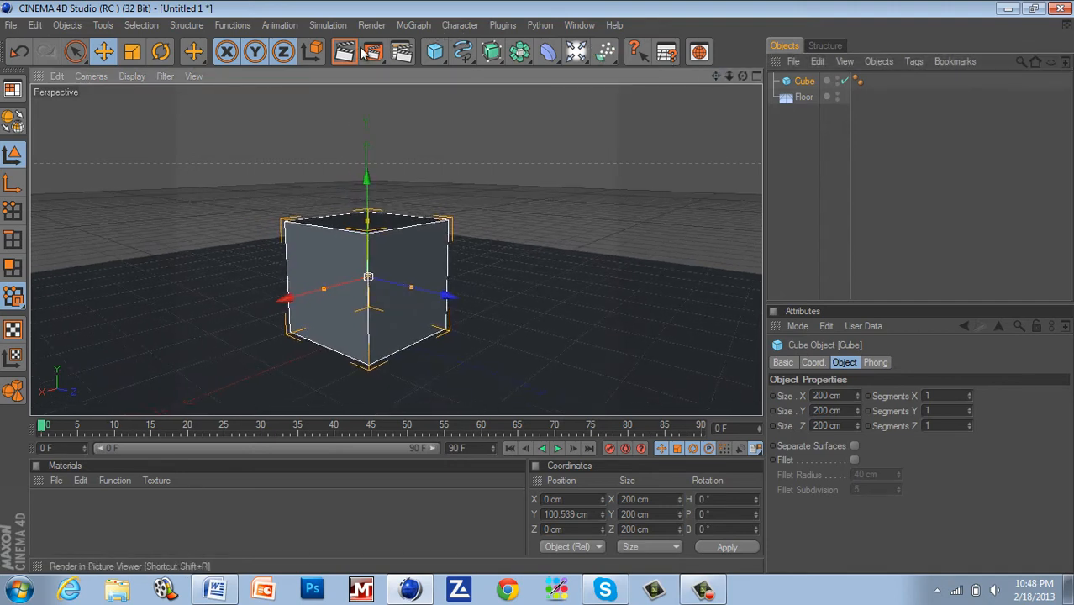
{"action": "left_click", "coordinate": [344, 54]}
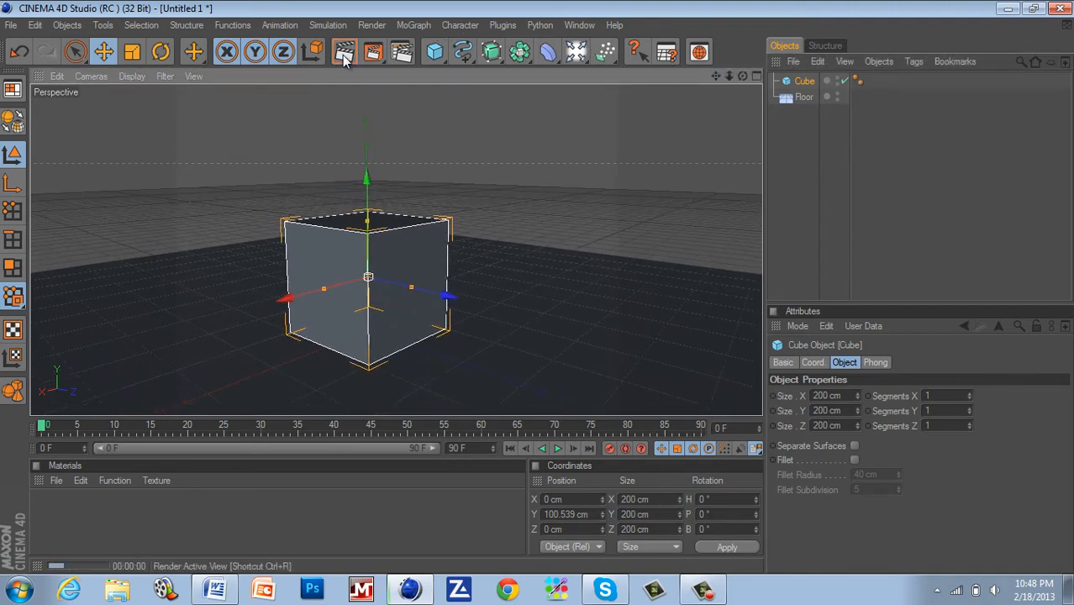
{"action": "left_click", "coordinate": [896, 198]}
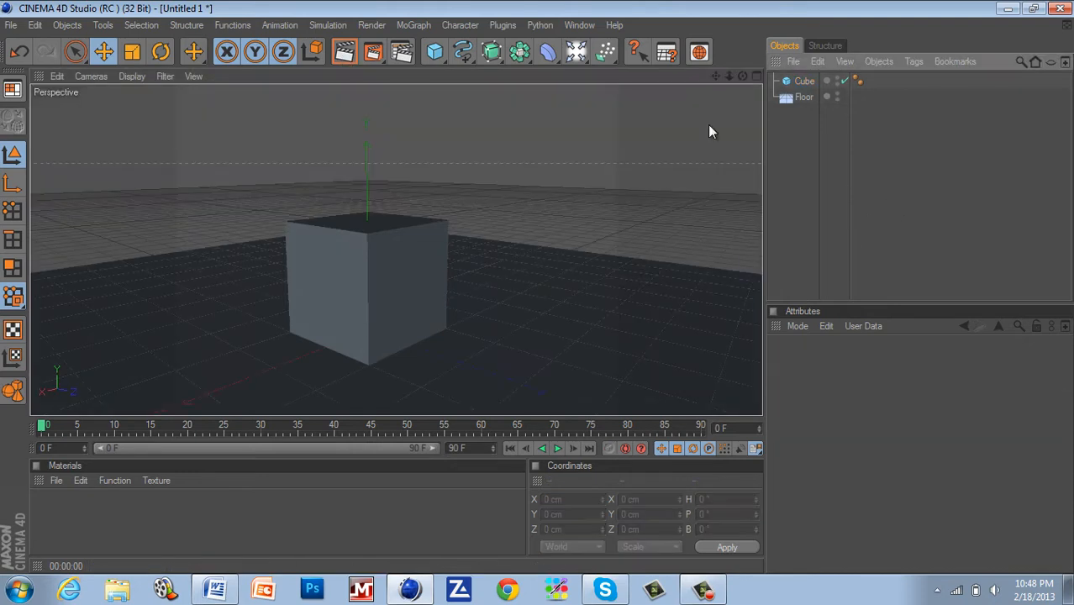
- Add an omni Light, position it at about X 243 cm and Y 376 cm above the cube, and render the active view
{"action": "left_click", "coordinate": [579, 54]}
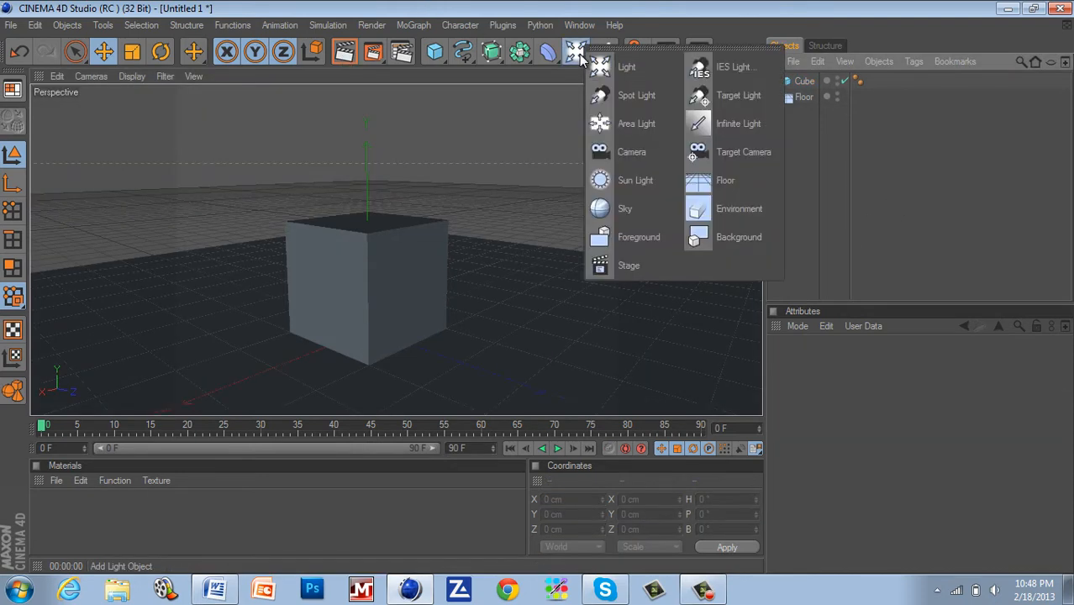
{"action": "left_click", "coordinate": [629, 69]}
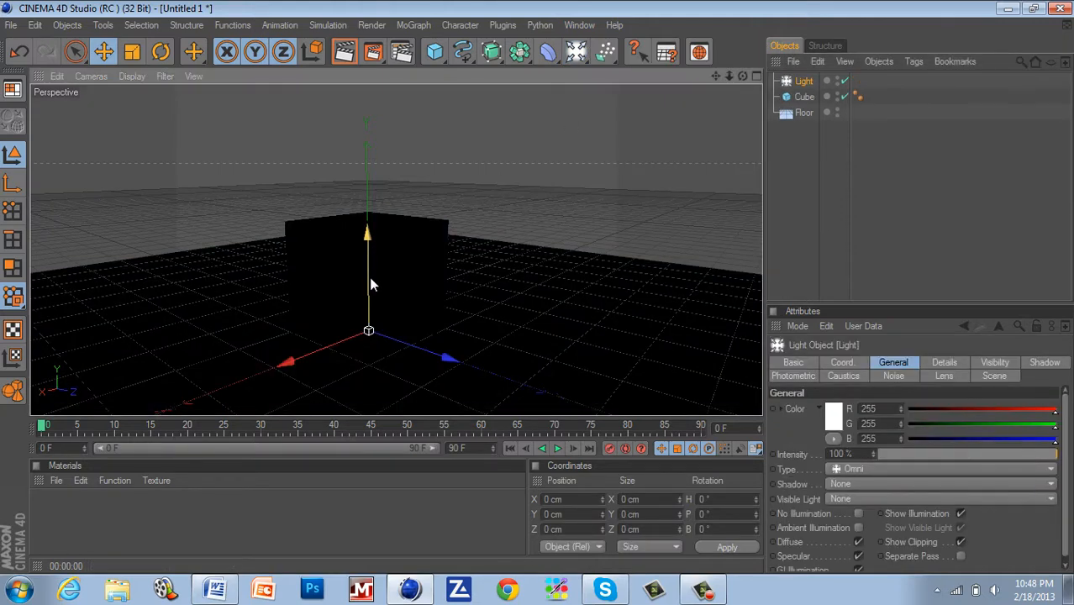
{"action": "left_click_drag", "start_coordinate": [371, 280], "coordinate": [537, 288]}
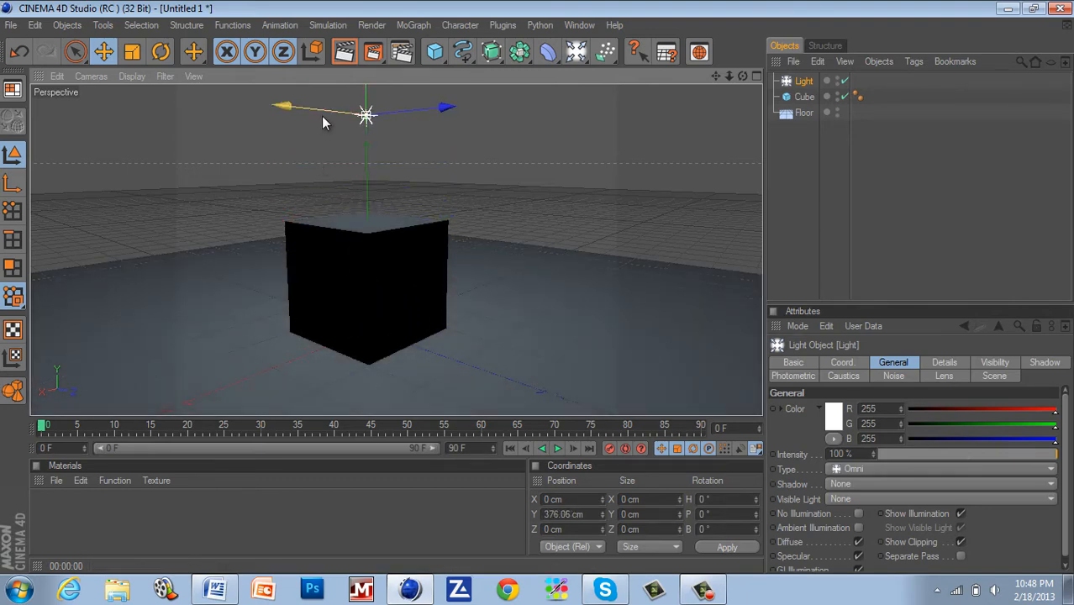
{"action": "left_click_drag", "start_coordinate": [321, 117], "coordinate": [537, 288]}
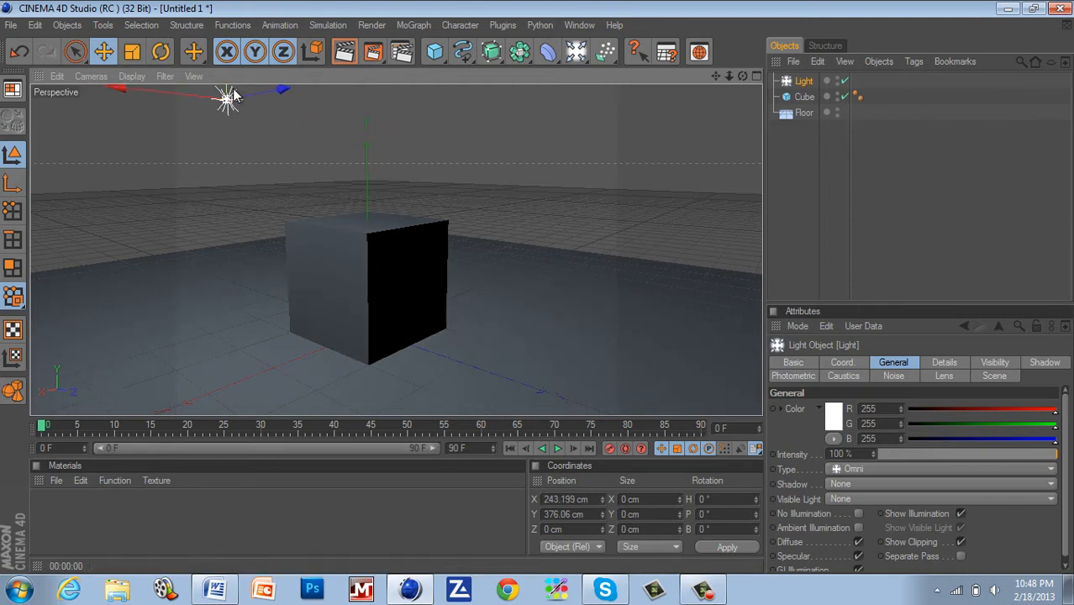
{"action": "left_click", "coordinate": [345, 53]}
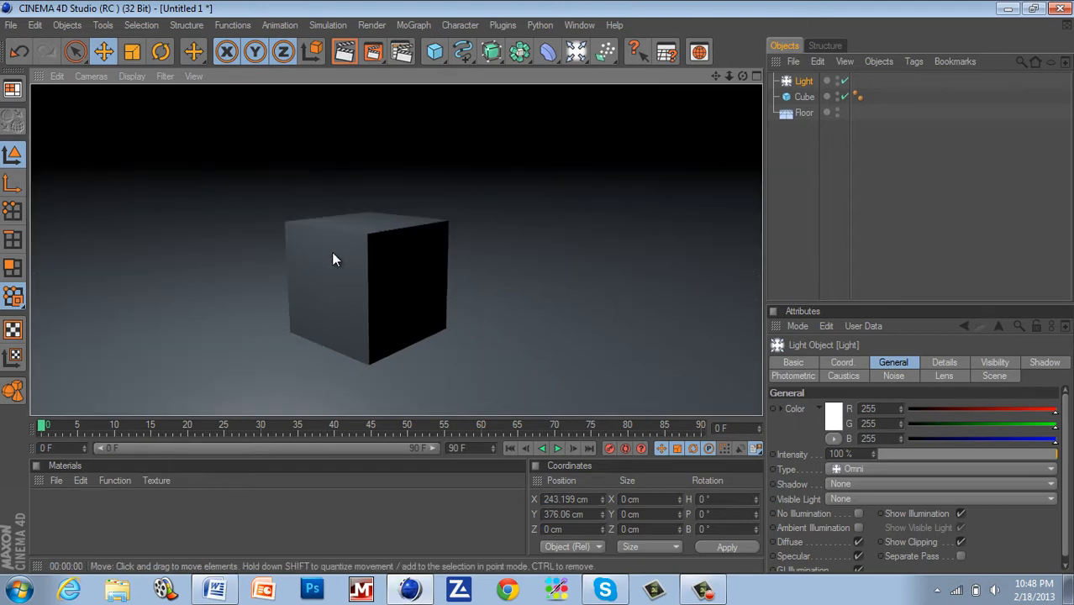
{"action": "left_click", "coordinate": [967, 237]}
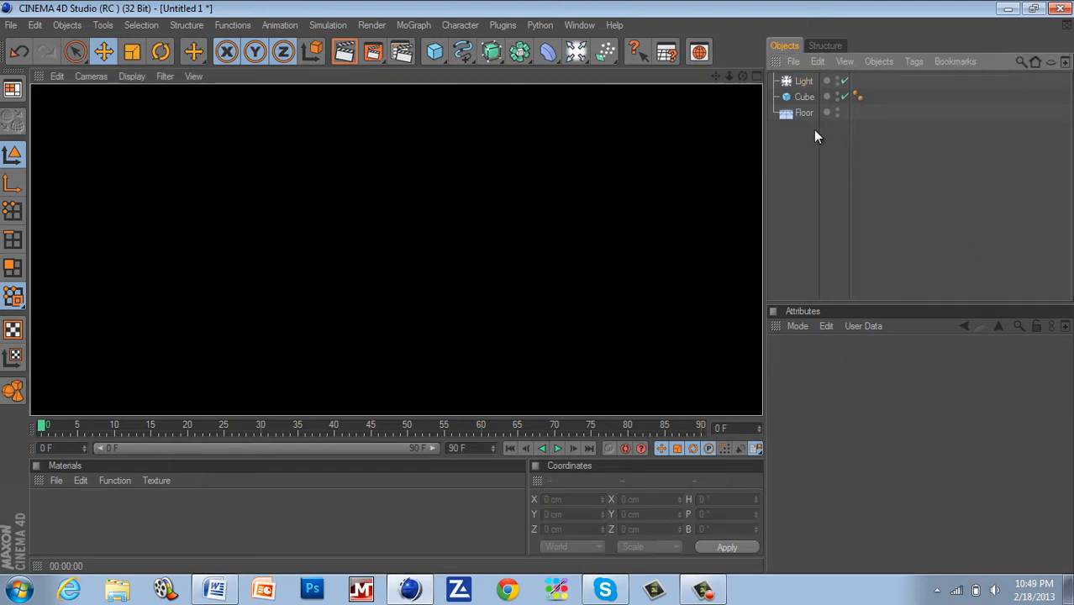
- Set the light's shadow type to Shadow Maps (Soft) and render the active view
{"action": "left_click", "coordinate": [804, 96]}
{"action": "left_click", "coordinate": [802, 82]}
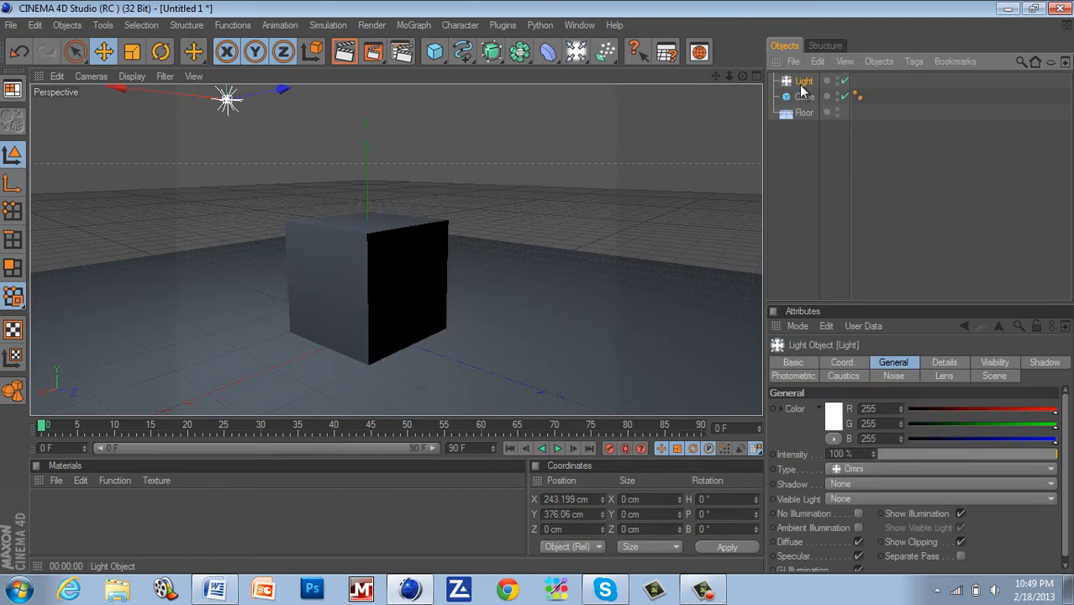
{"action": "left_click", "coordinate": [851, 483]}
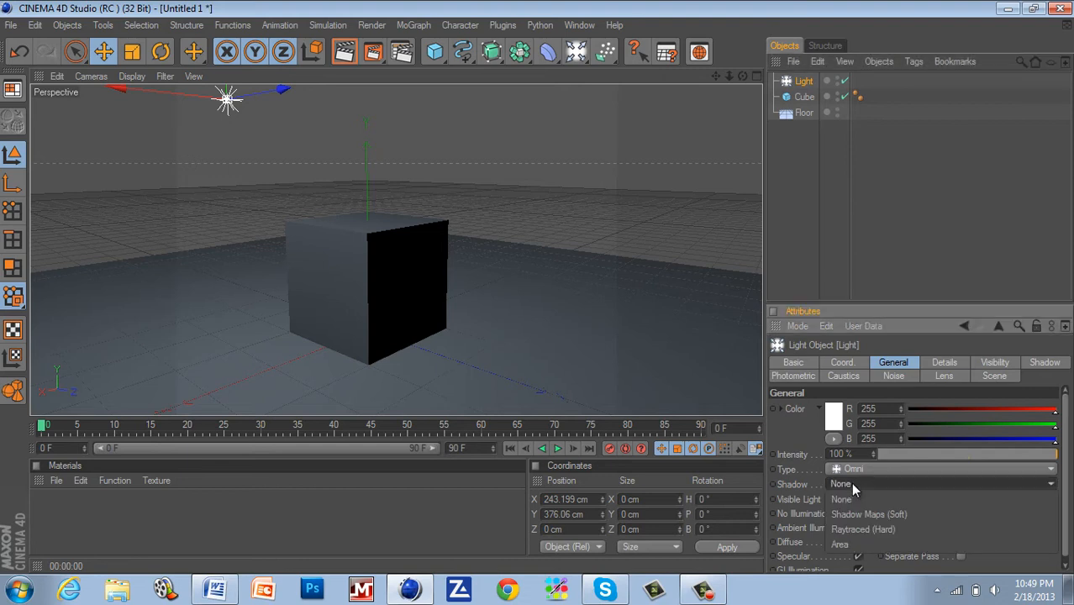
{"action": "left_click", "coordinate": [849, 509]}
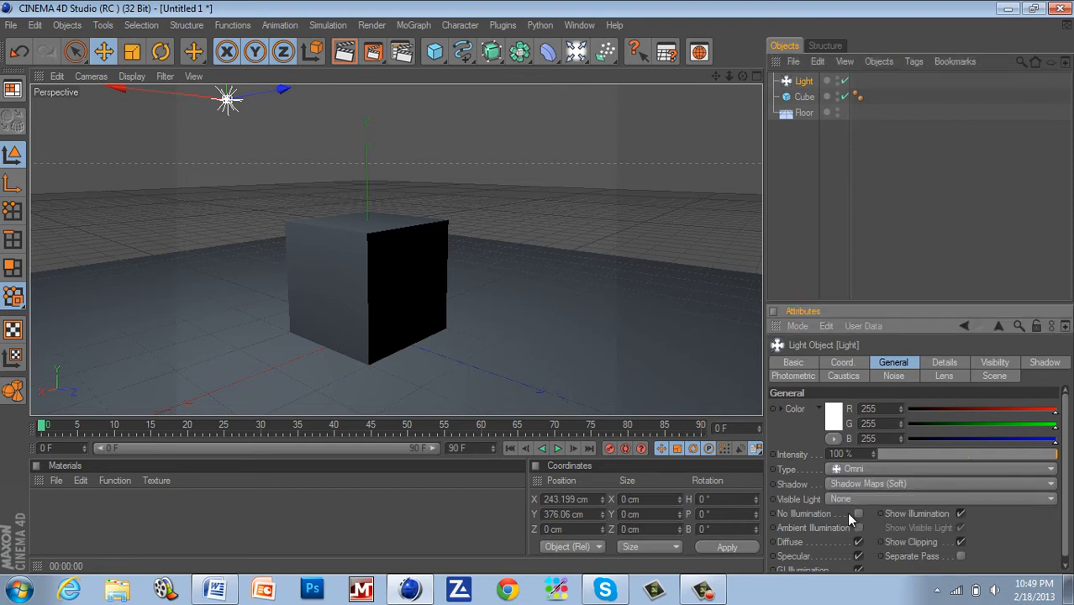
{"action": "left_click", "coordinate": [933, 259]}
{"action": "left_click", "coordinate": [345, 52]}
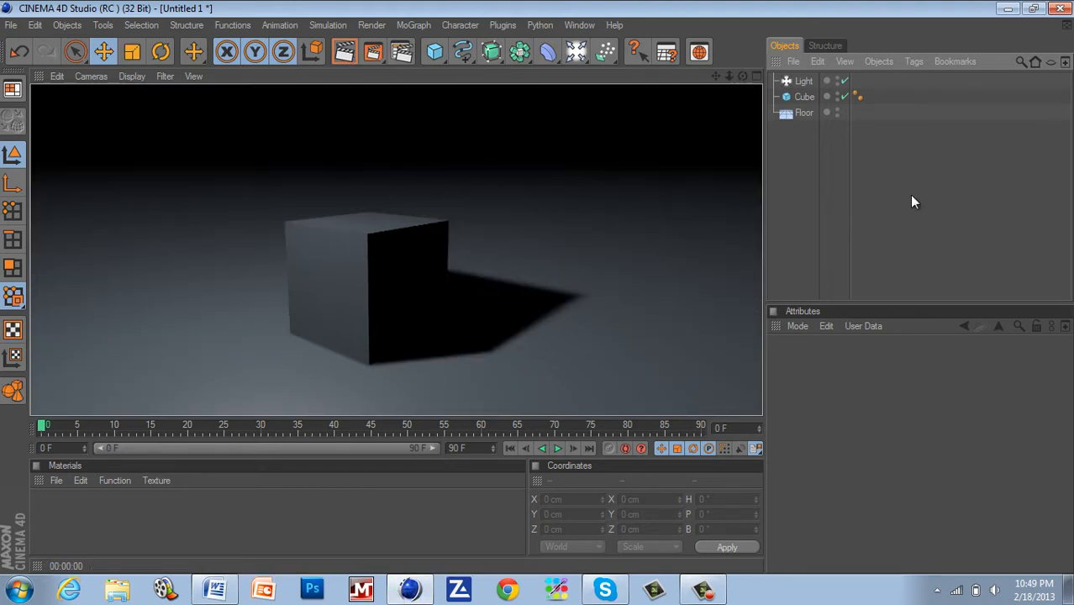
- Enable the cube's fillet with a 7 cm radius and a subdivision of 8, and render the active view
{"action": "left_click", "coordinate": [801, 98]}
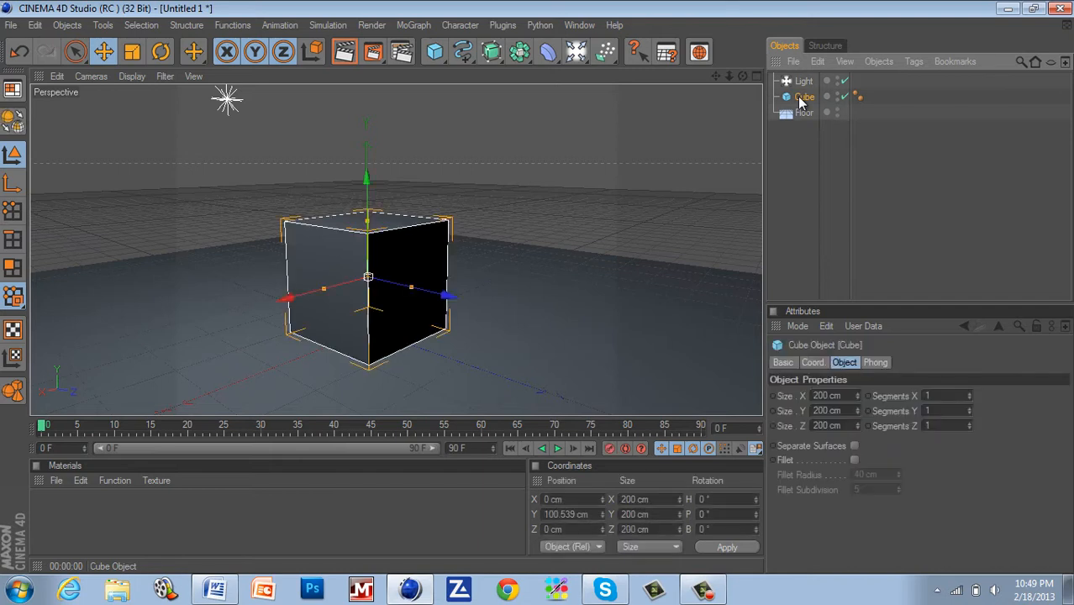
{"action": "left_click", "coordinate": [854, 461]}
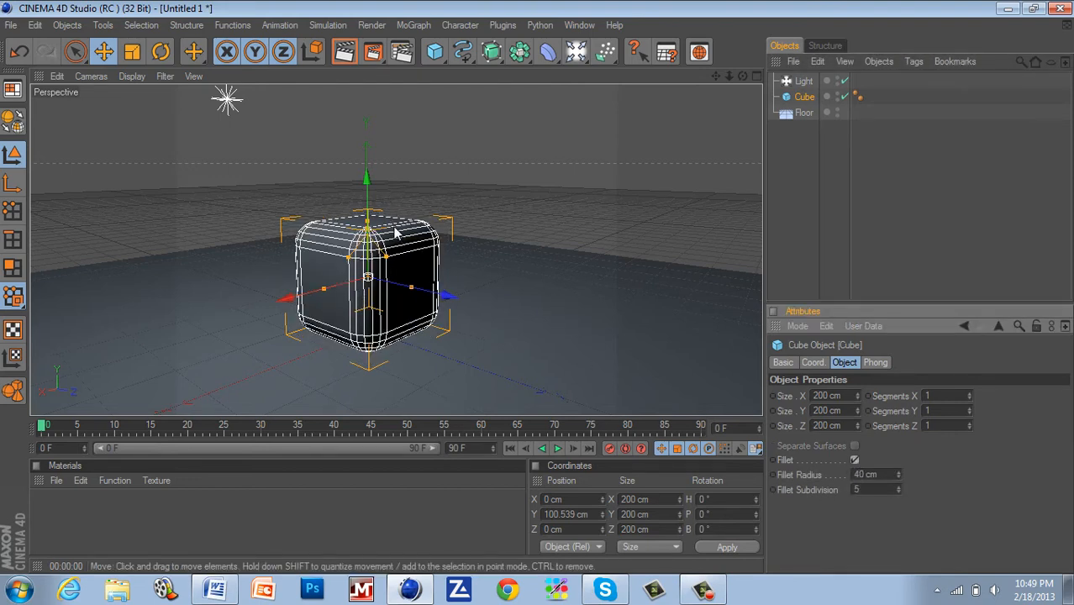
{"action": "left_click_drag", "start_coordinate": [899, 477], "coordinate": [898, 489]}
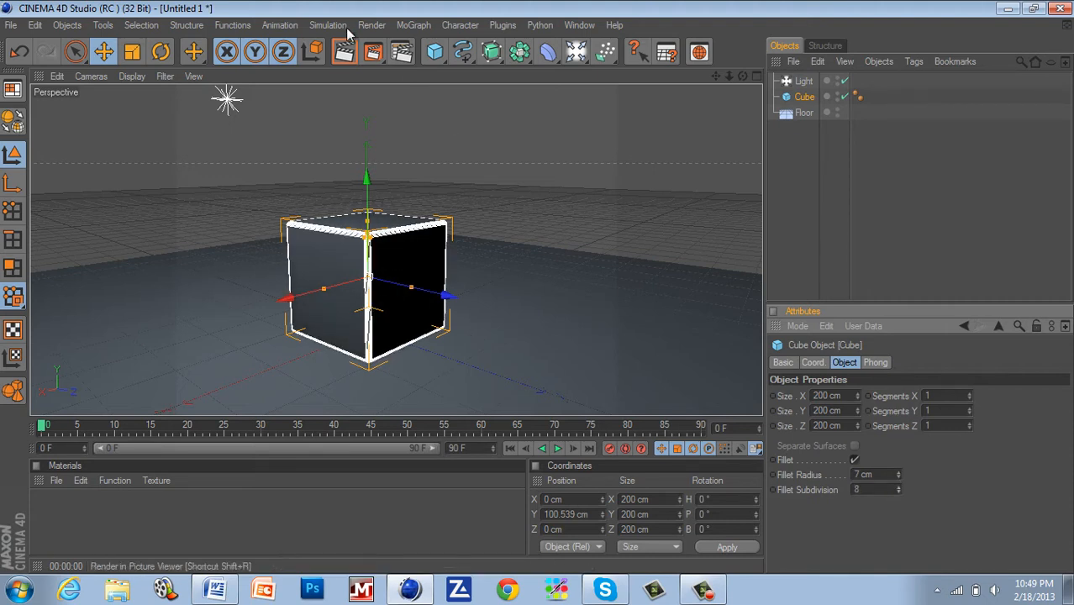
{"action": "left_click", "coordinate": [344, 51]}
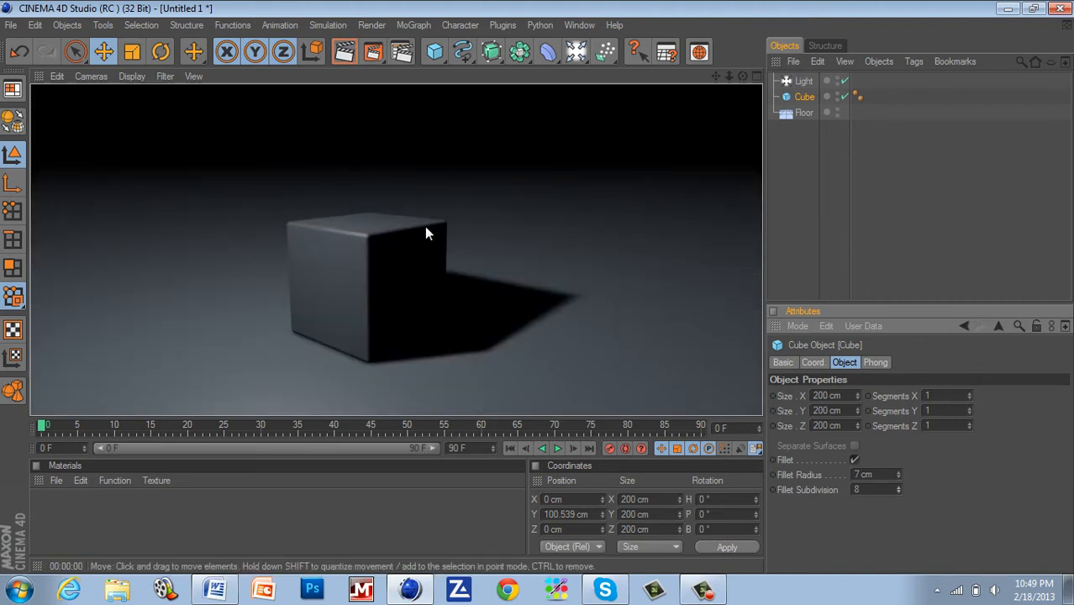
{"action": "left_click", "coordinate": [1007, 237]}
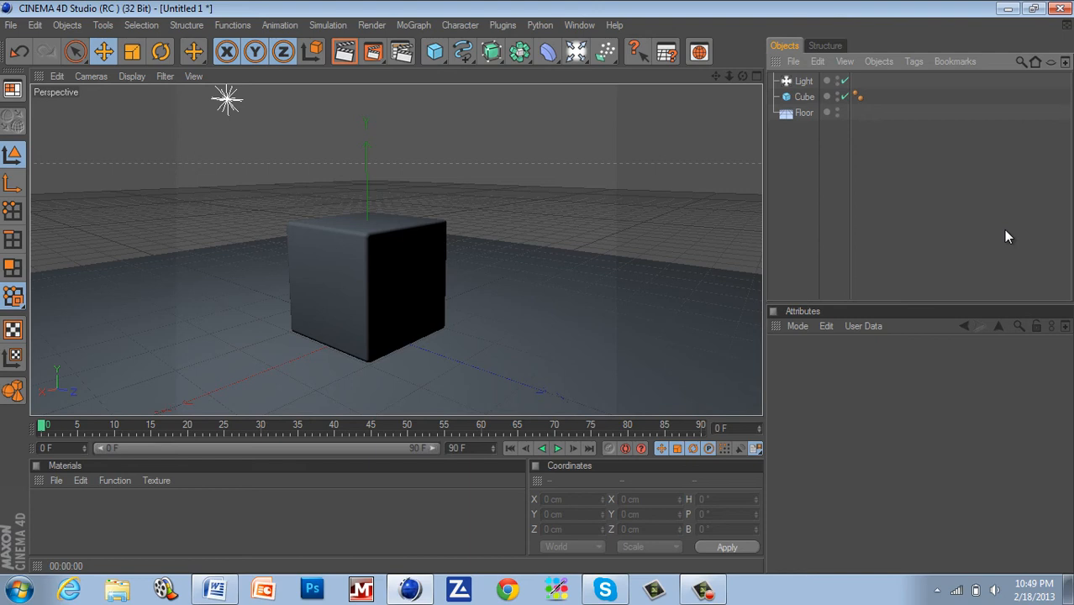
- Create a new material and look over its channels in the Material Editor
{"action": "double_click", "coordinate": [61, 545]}
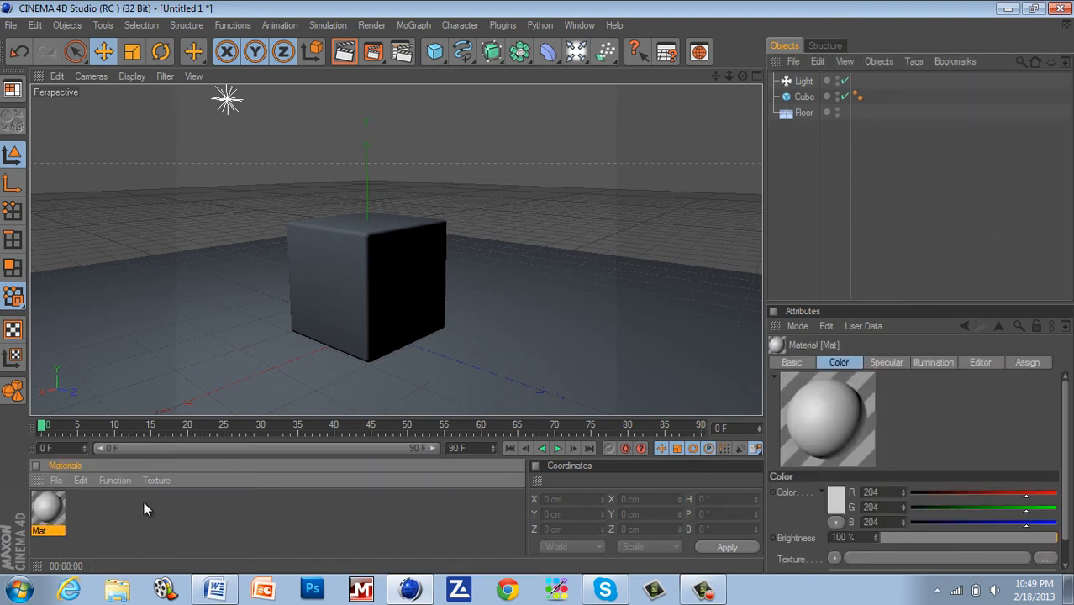
{"action": "double_click", "coordinate": [48, 513]}
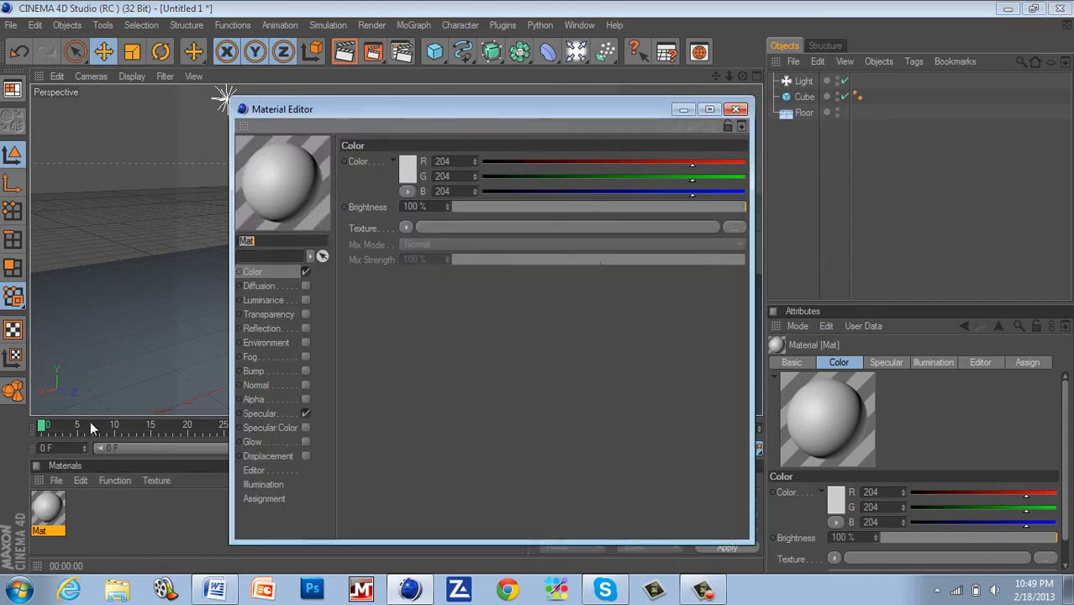
{"action": "left_click_drag", "start_coordinate": [404, 107], "coordinate": [453, 98]}
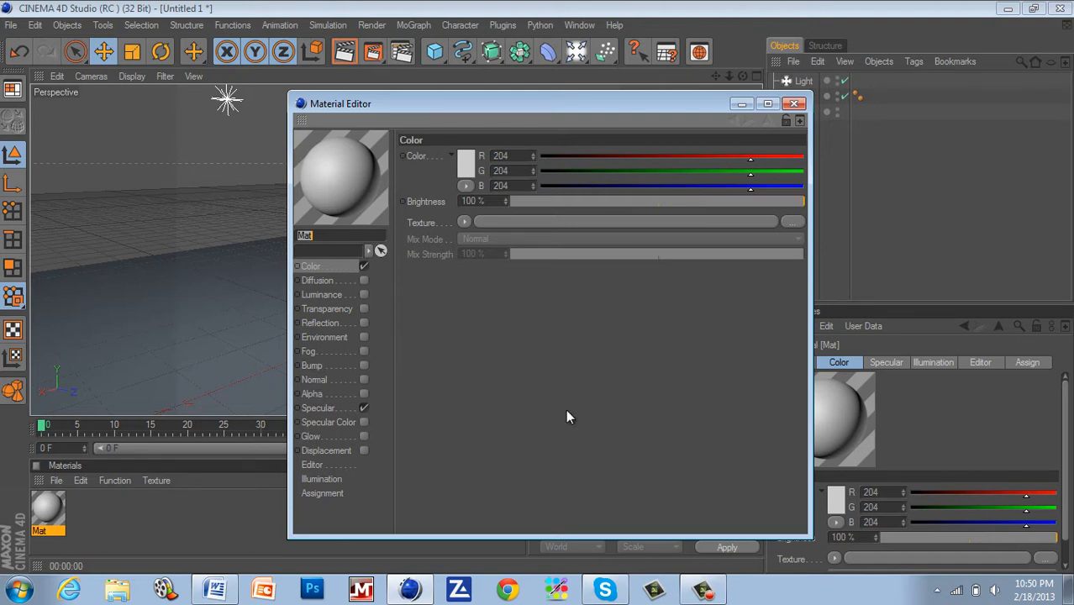
{"action": "left_click", "coordinate": [795, 103]}
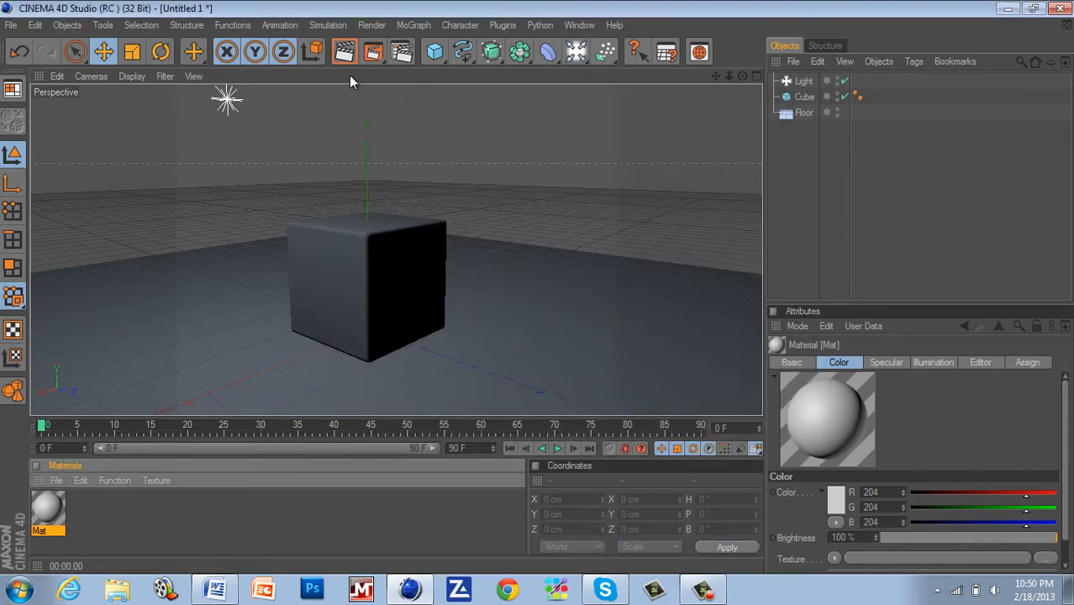
- Set the new material's color to red (R 255, G 0, B 0) and render the active view
{"action": "double_click", "coordinate": [47, 510]}
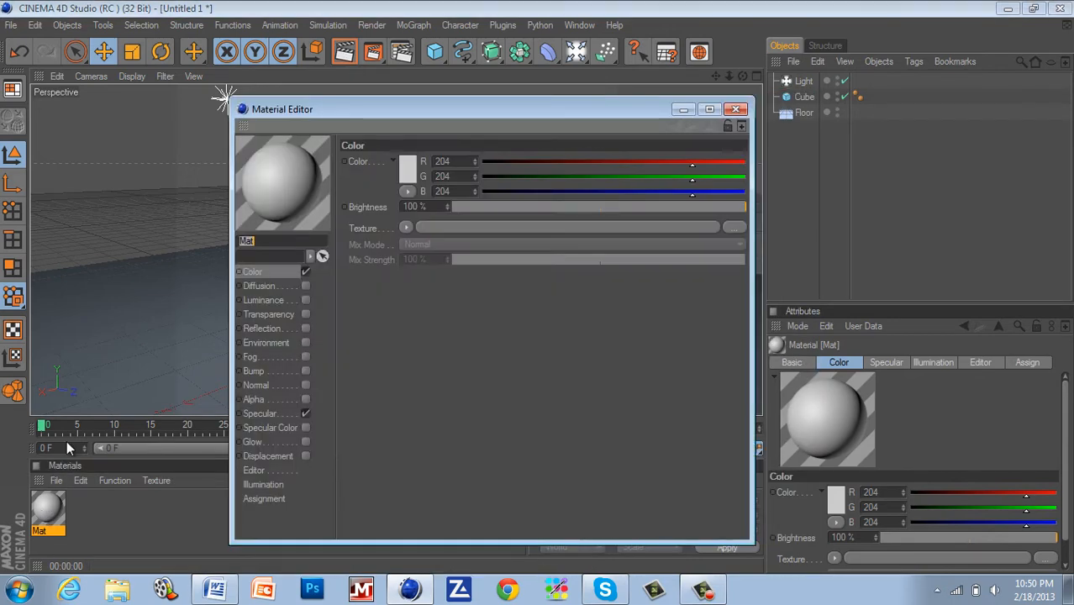
{"action": "left_click", "coordinate": [405, 171]}
{"action": "left_click_drag", "start_coordinate": [392, 160], "coordinate": [473, 101]}
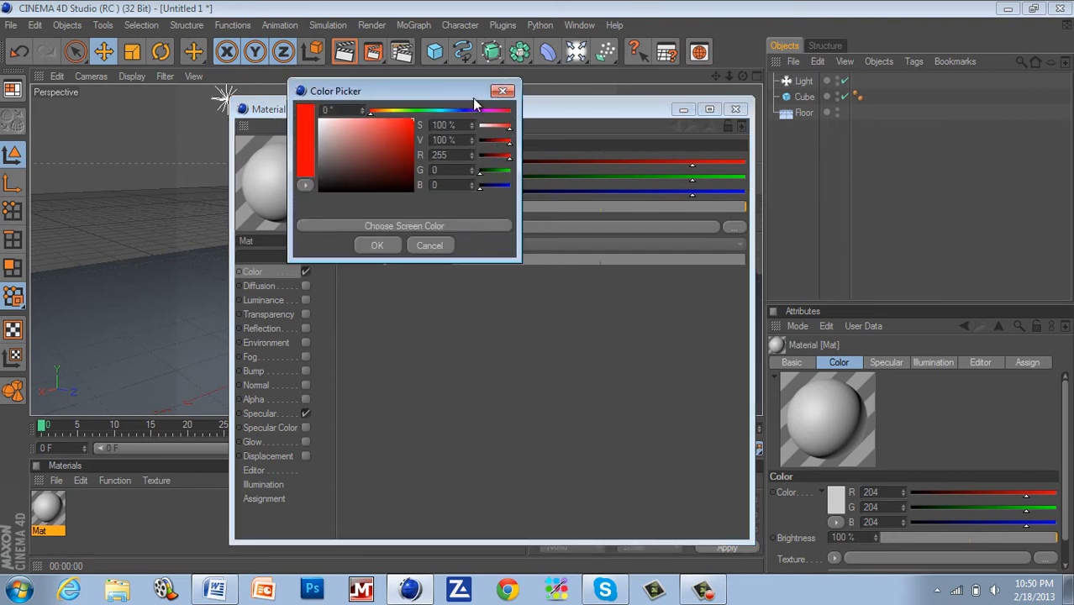
{"action": "left_click", "coordinate": [377, 245]}
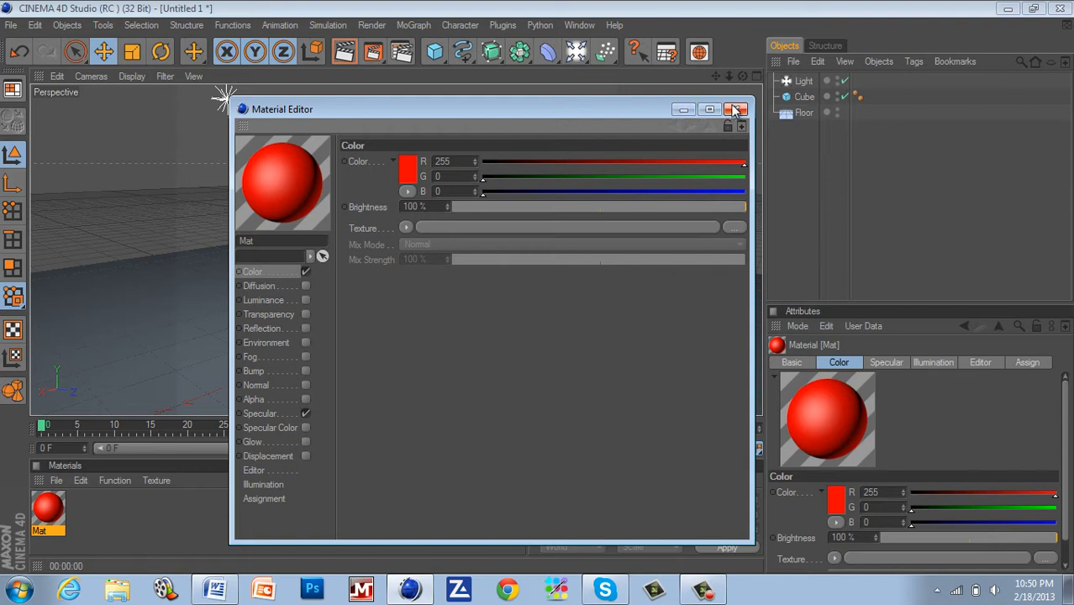
{"action": "left_click", "coordinate": [736, 110]}
{"action": "left_click", "coordinate": [346, 58]}
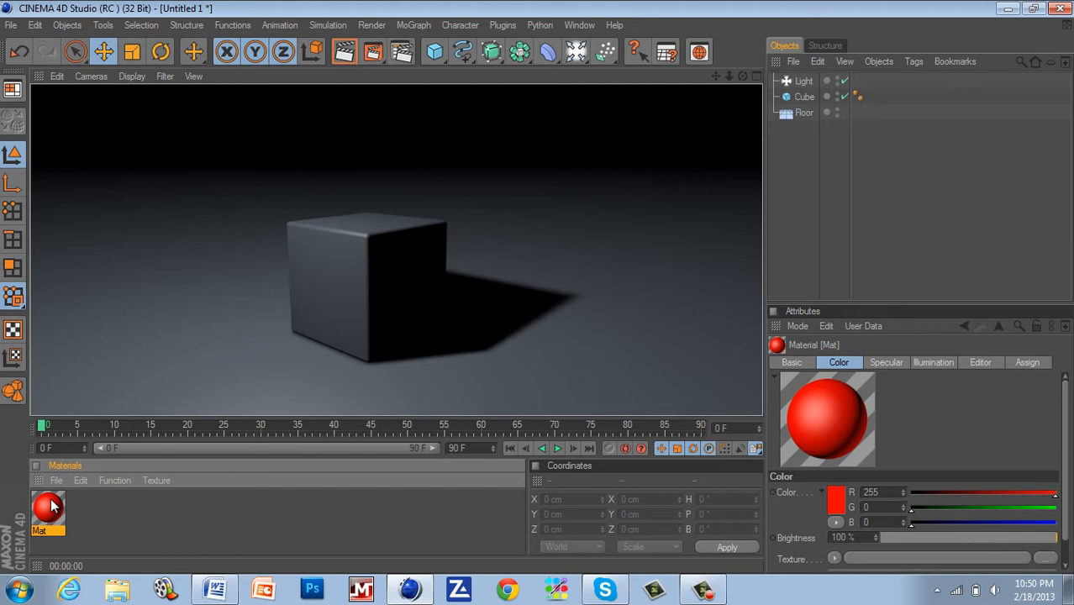
- Apply the red material to the Cube object, render the active view, and clear the selection
{"action": "left_click_drag", "start_coordinate": [52, 505], "coordinate": [343, 282]}
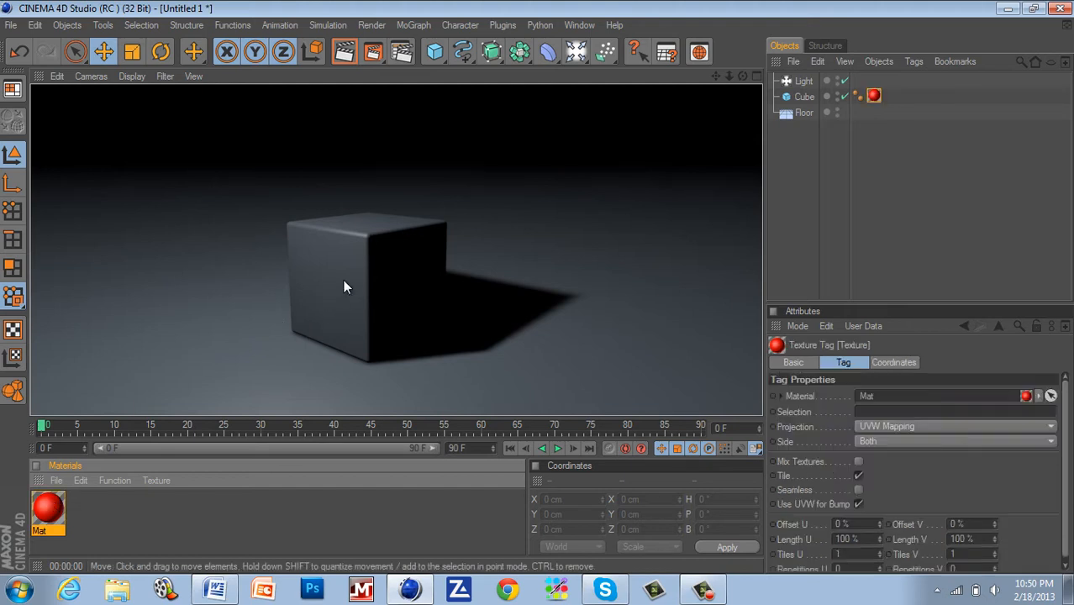
{"action": "key", "text": "ctrl+z"}
{"action": "left_click_drag", "start_coordinate": [52, 509], "coordinate": [812, 98]}
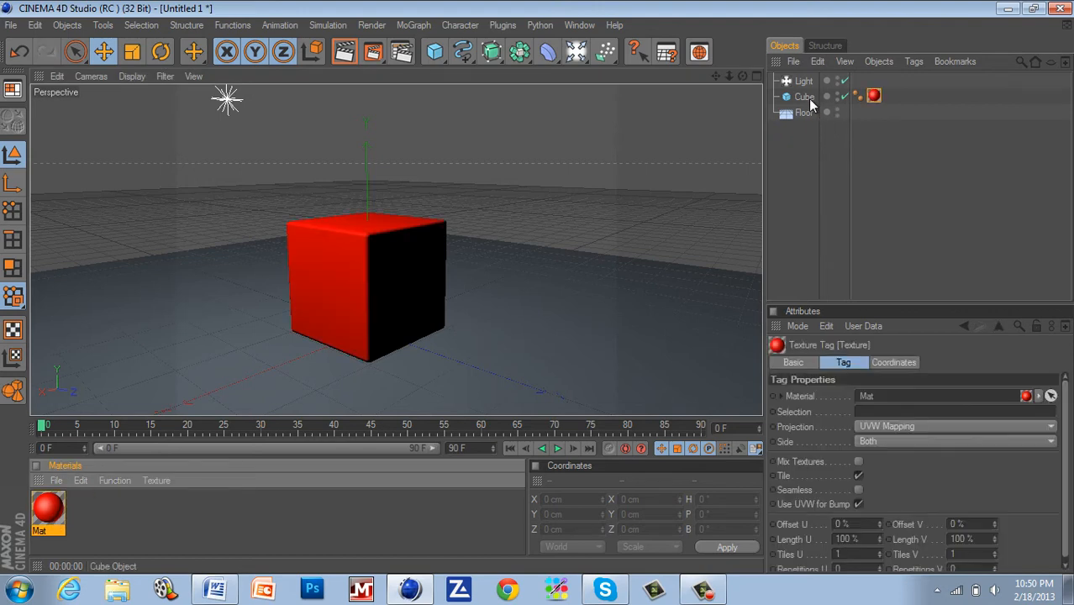
{"action": "left_click", "coordinate": [347, 61]}
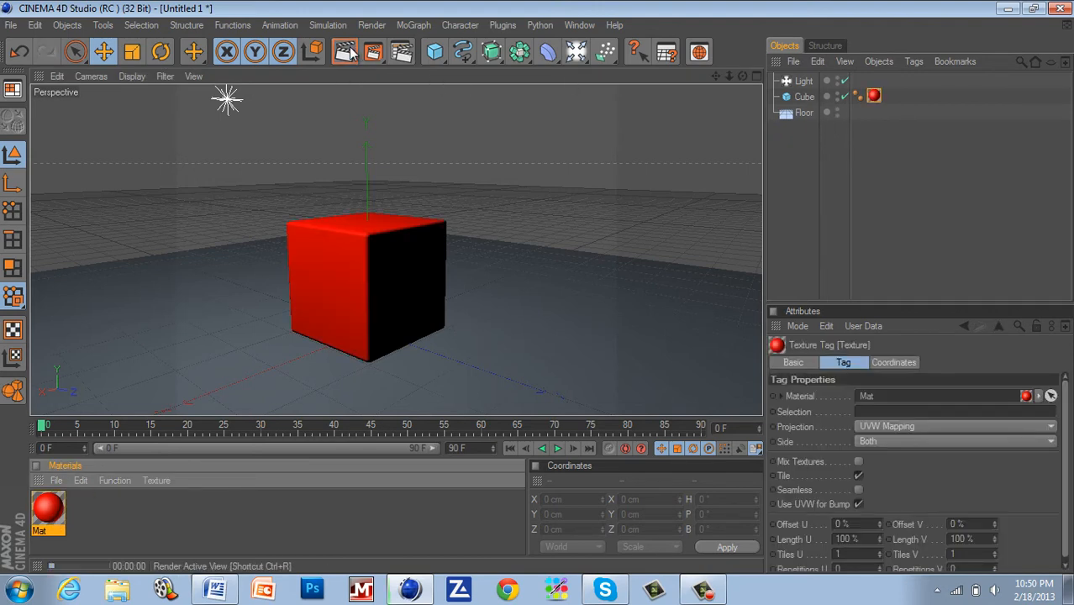
{"action": "left_click", "coordinate": [891, 169]}
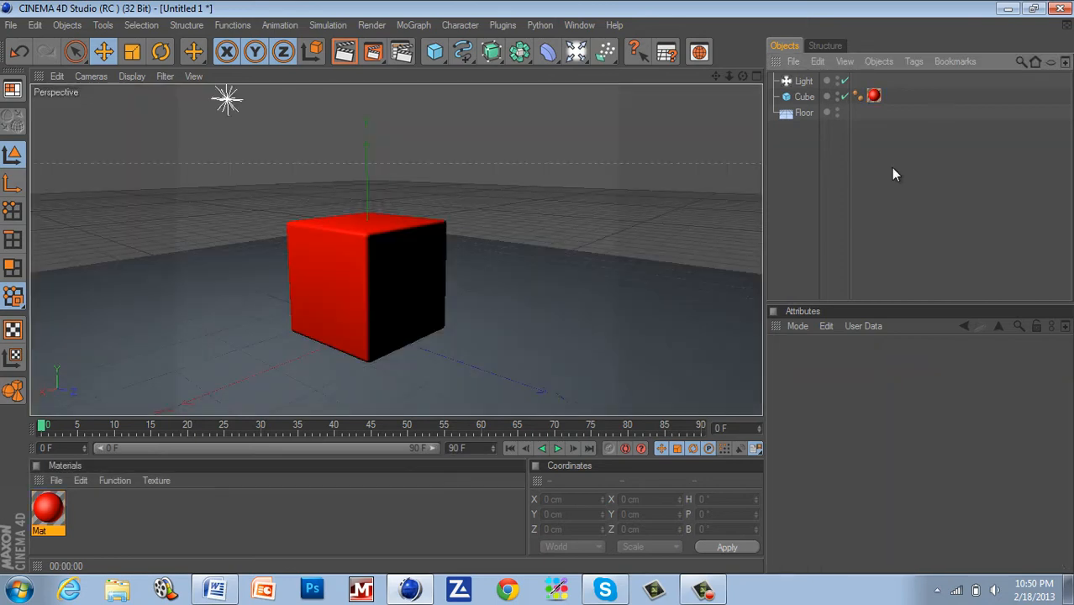
- Enable the Luminance channel of the red material and set its color to red (R 255, G 0, B 0)
{"action": "left_click", "coordinate": [51, 511]}
{"action": "double_click", "coordinate": [50, 509]}
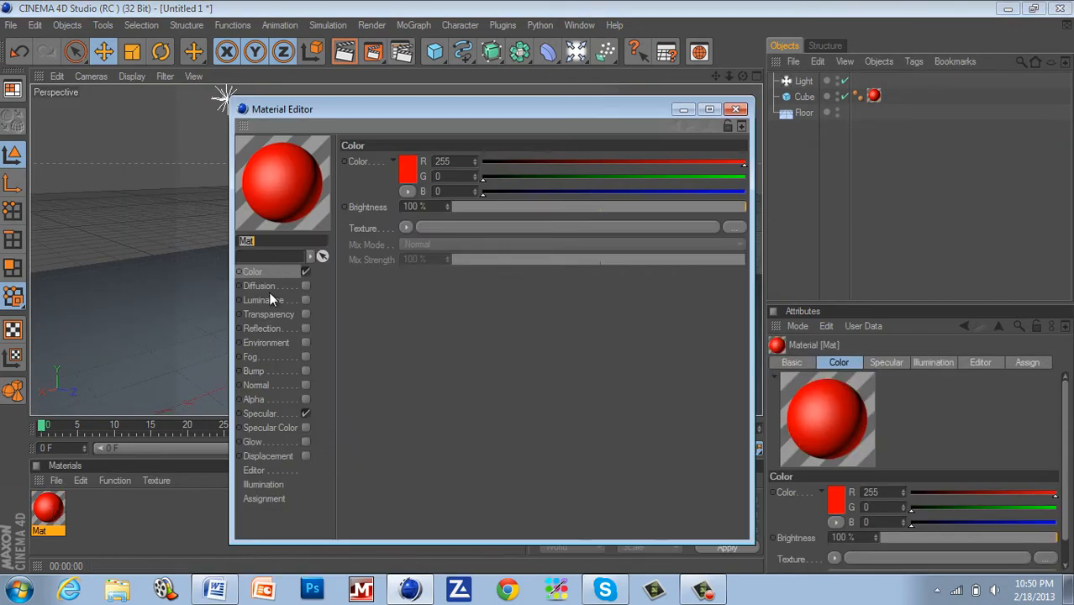
{"action": "left_click_drag", "start_coordinate": [439, 114], "coordinate": [743, 94]}
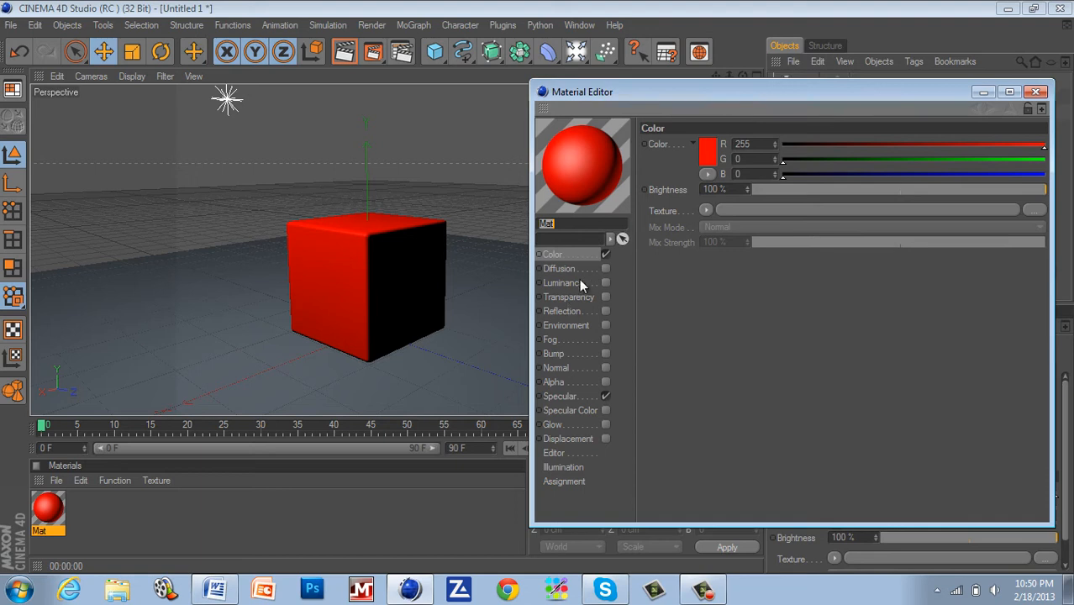
{"action": "left_click", "coordinate": [580, 283]}
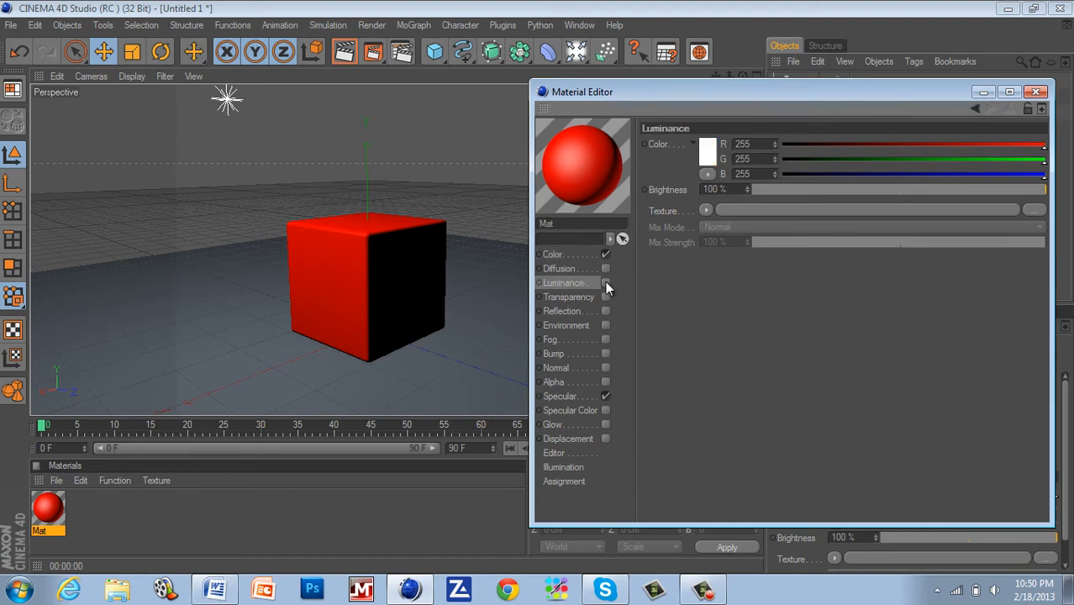
{"action": "left_click", "coordinate": [606, 283]}
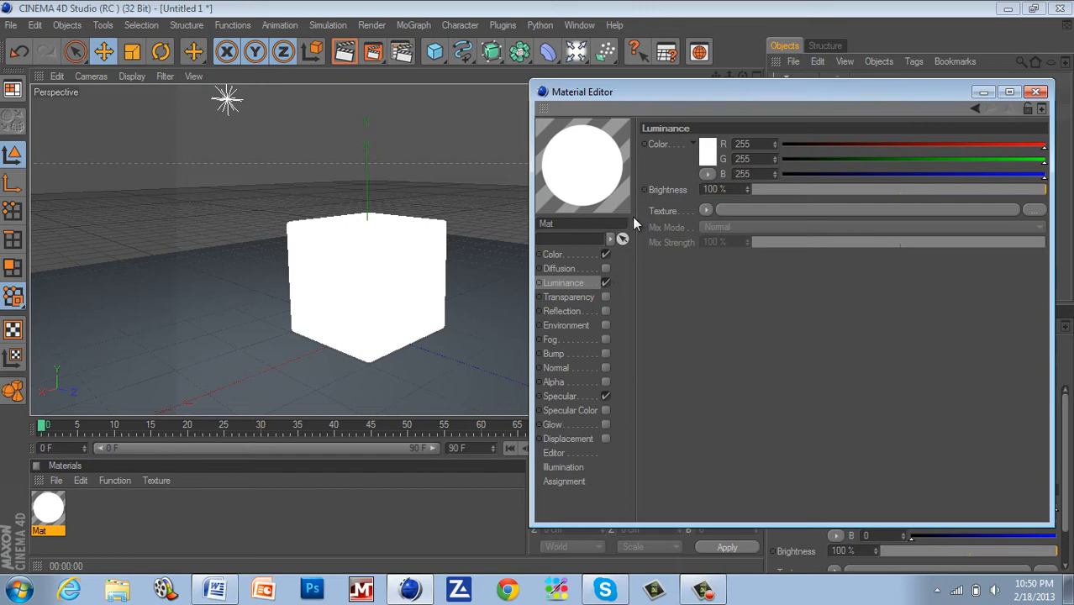
{"action": "left_click", "coordinate": [708, 149]}
{"action": "left_click", "coordinate": [718, 94]}
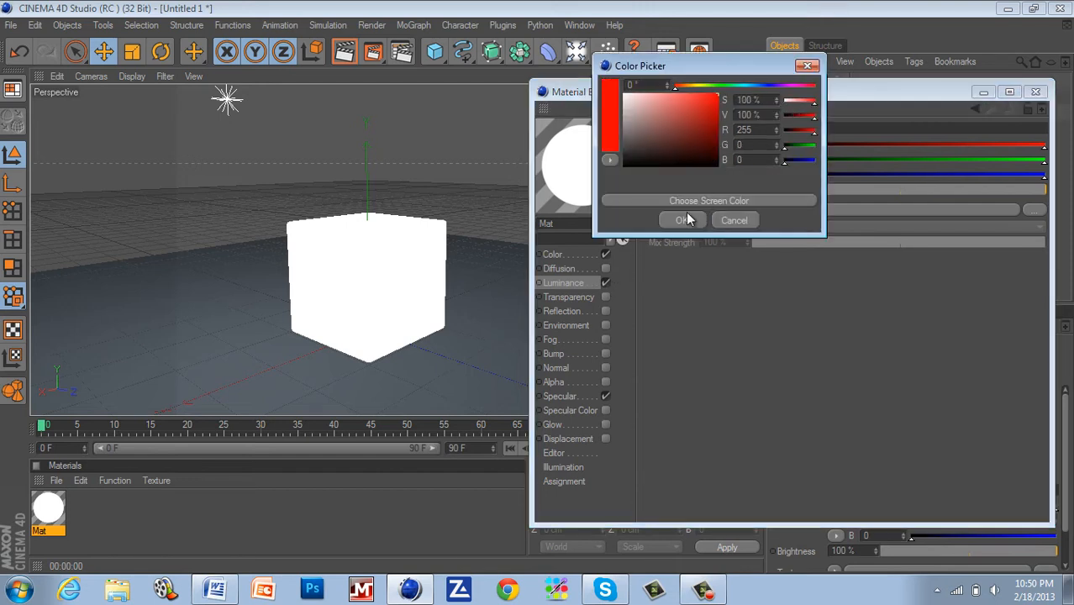
{"action": "left_click", "coordinate": [684, 222]}
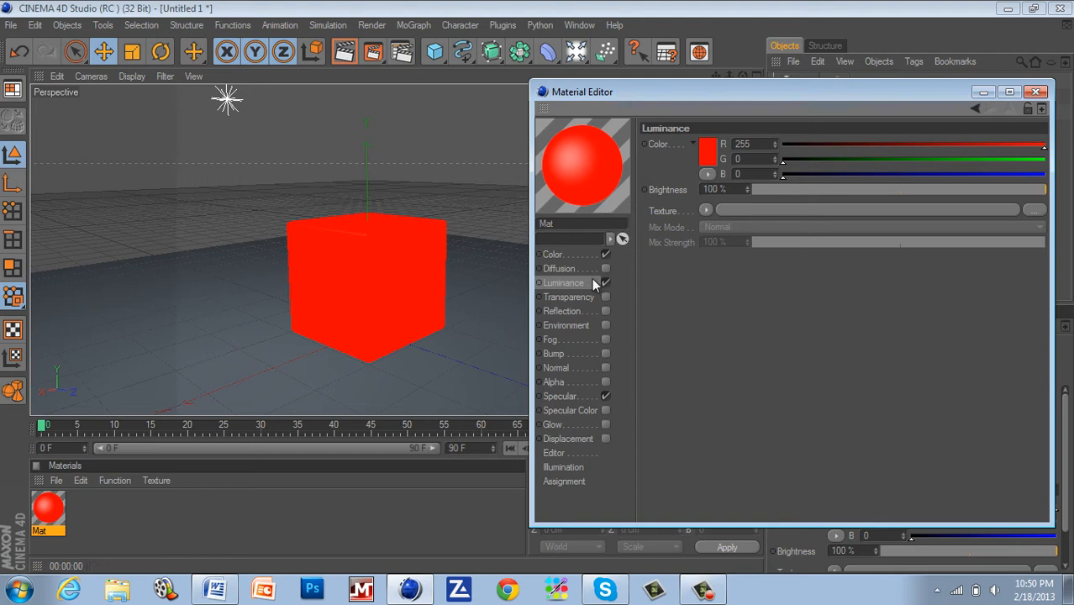
{"action": "left_click", "coordinate": [1037, 91]}
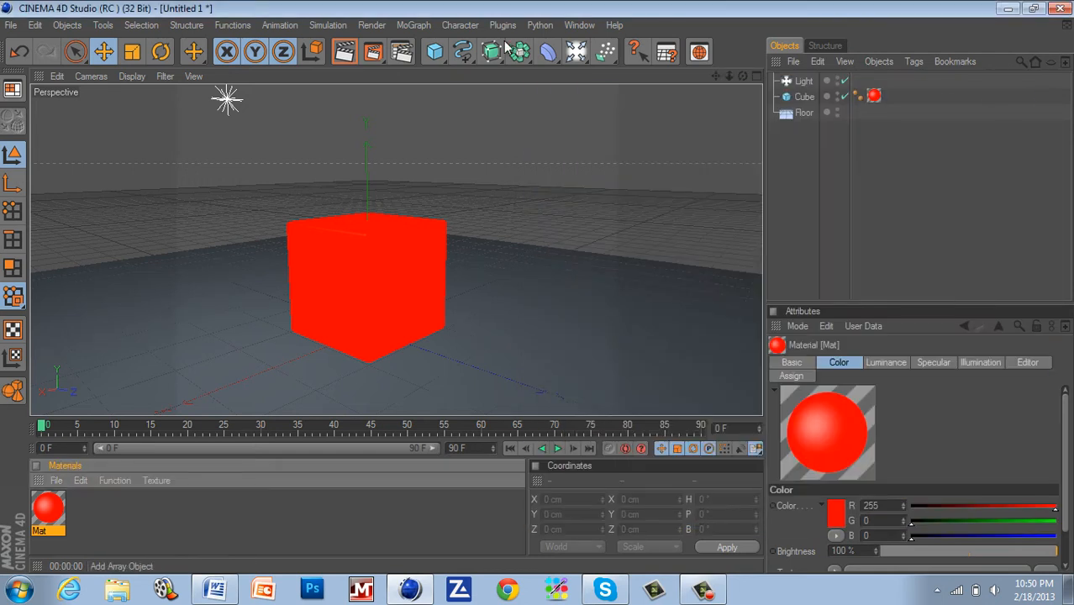
- Set the render output size to 500 x 500 pixels in the render settings
{"action": "left_click", "coordinate": [371, 25]}
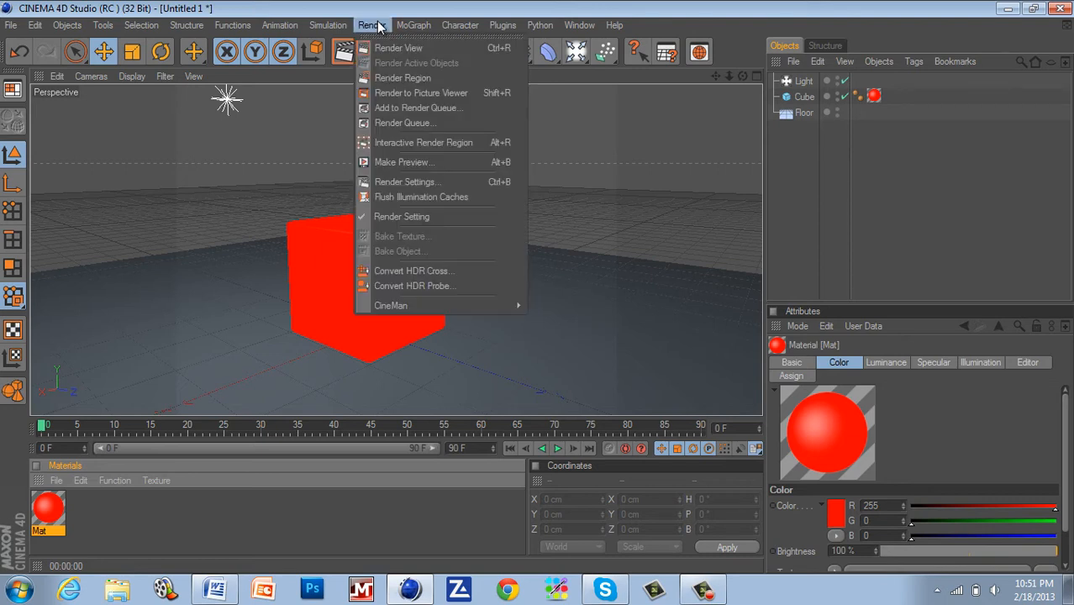
{"action": "left_click", "coordinate": [400, 184]}
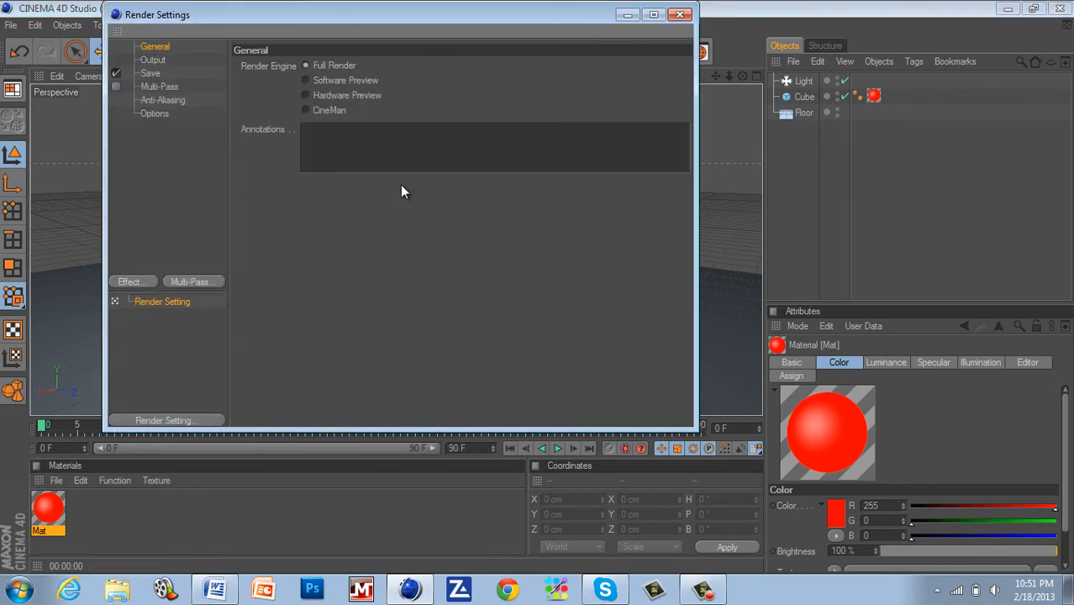
{"action": "left_click", "coordinate": [152, 60]}
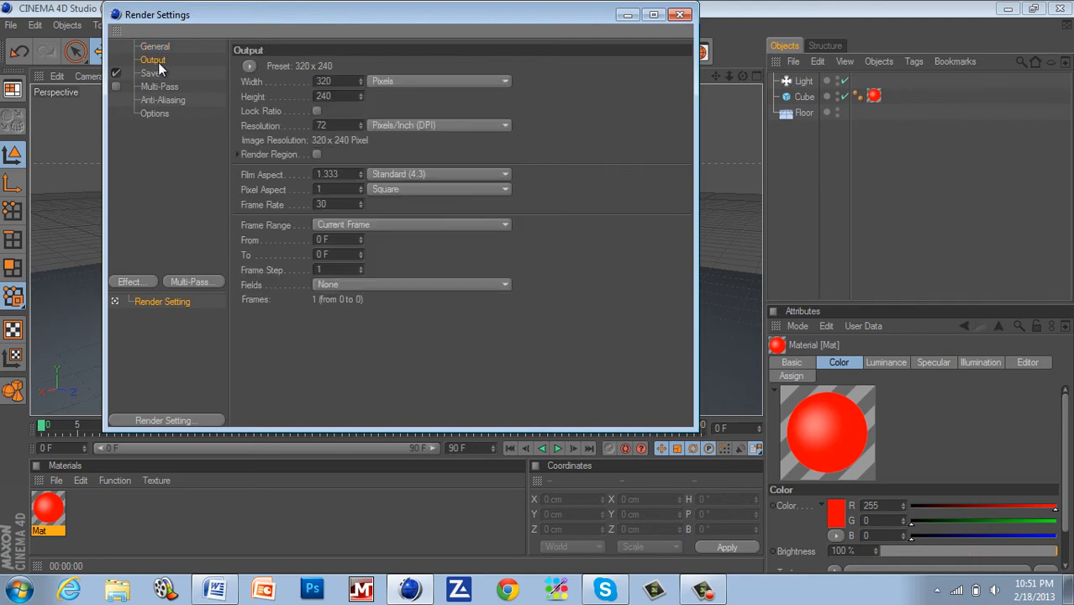
{"action": "double_click", "coordinate": [326, 81]}
{"action": "type", "text": "500"}
{"action": "key", "text": "Tab"}
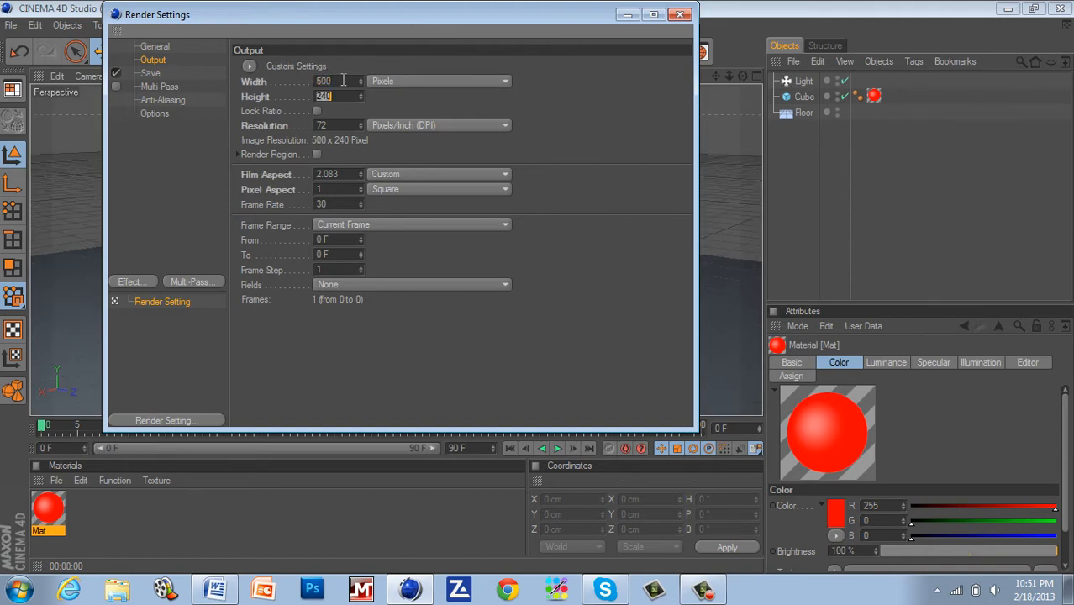
{"action": "type", "text": "500"}
{"action": "key", "text": "Return"}
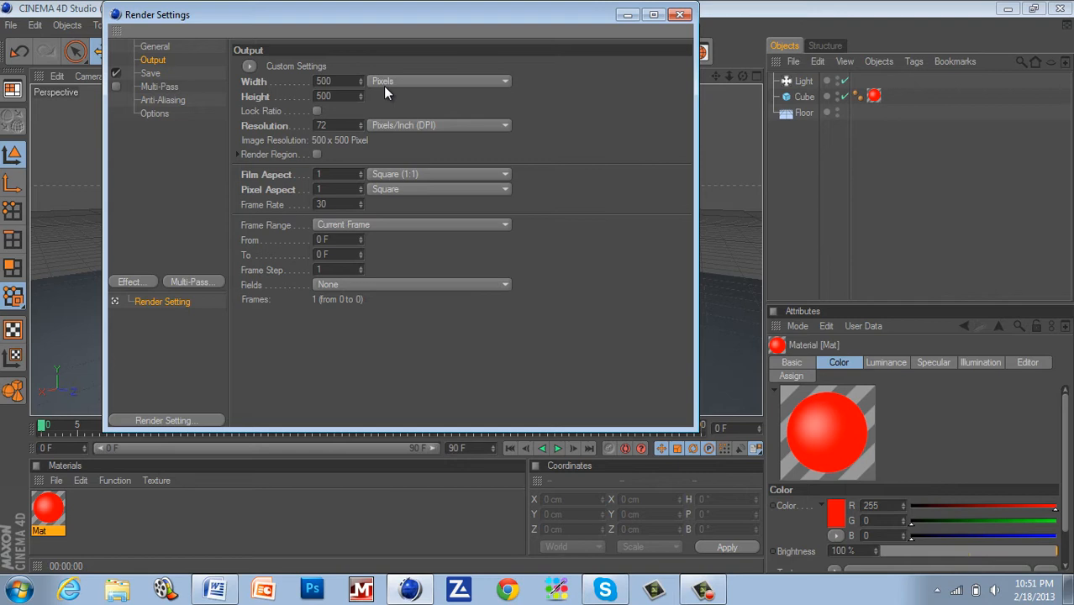
- Set the render to save in PNG format to a file named Tutorial on the Desktop
{"action": "left_click", "coordinate": [151, 74]}
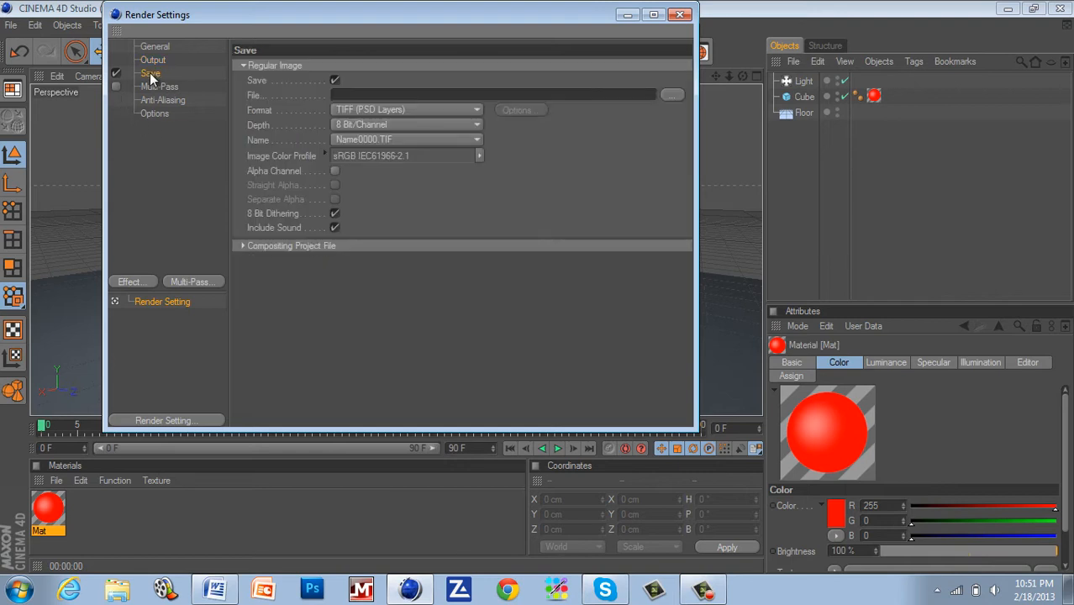
{"action": "left_click", "coordinate": [409, 111]}
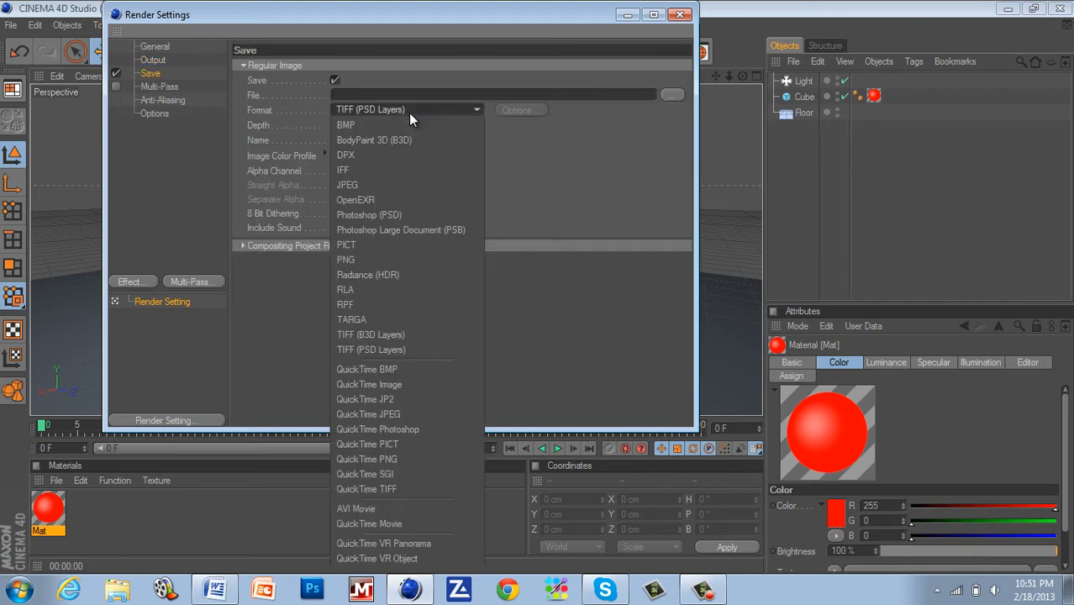
{"action": "left_click", "coordinate": [368, 260]}
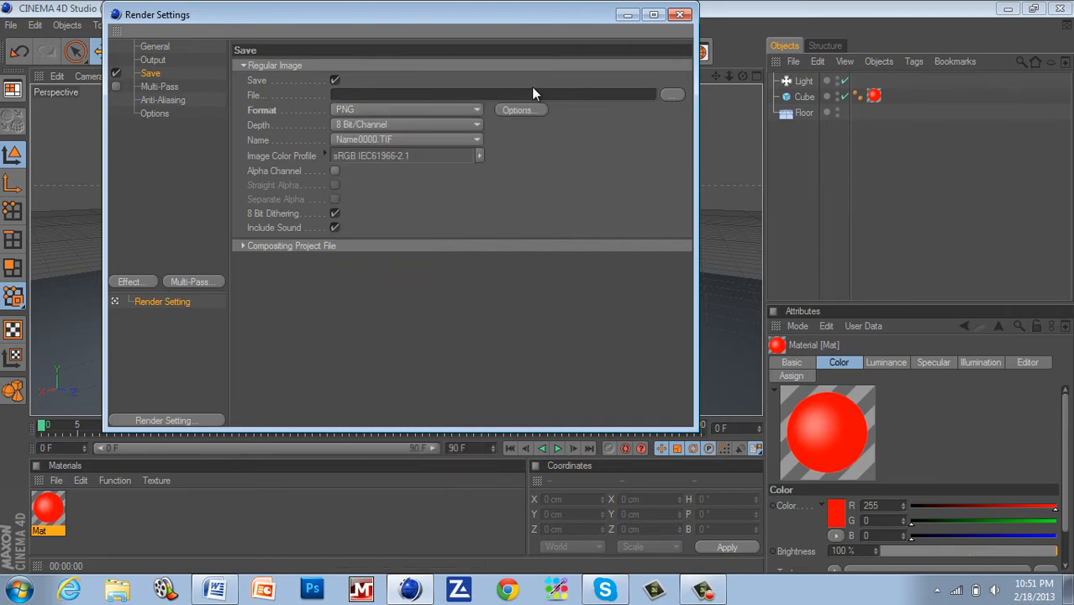
{"action": "left_click", "coordinate": [675, 95]}
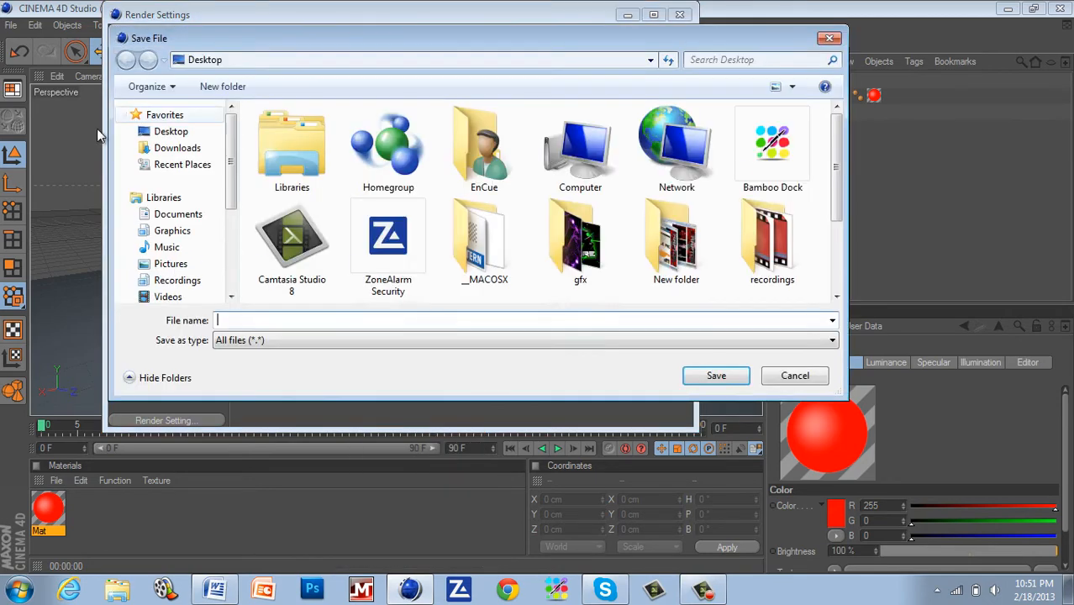
{"action": "left_click", "coordinate": [162, 133]}
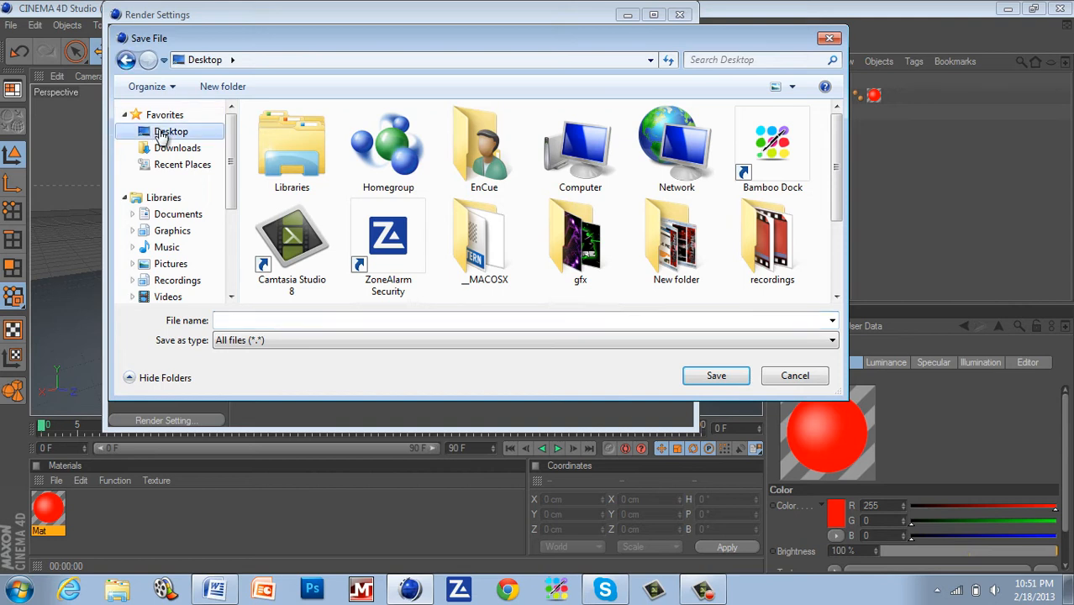
{"action": "left_click", "coordinate": [330, 320]}
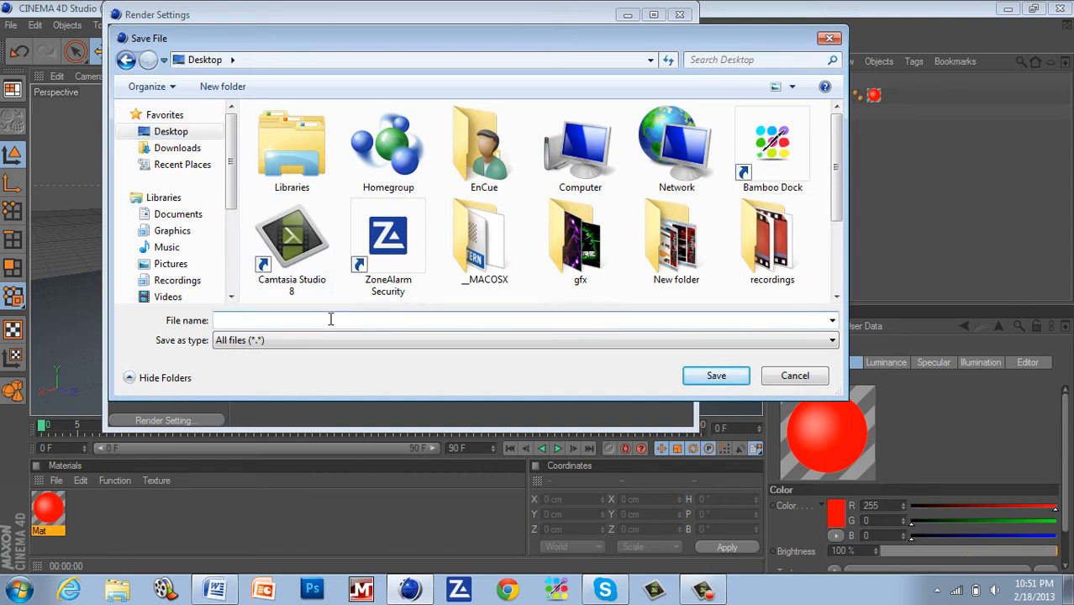
{"action": "type", "text": "Tutorial"}
{"action": "left_click", "coordinate": [716, 375]}
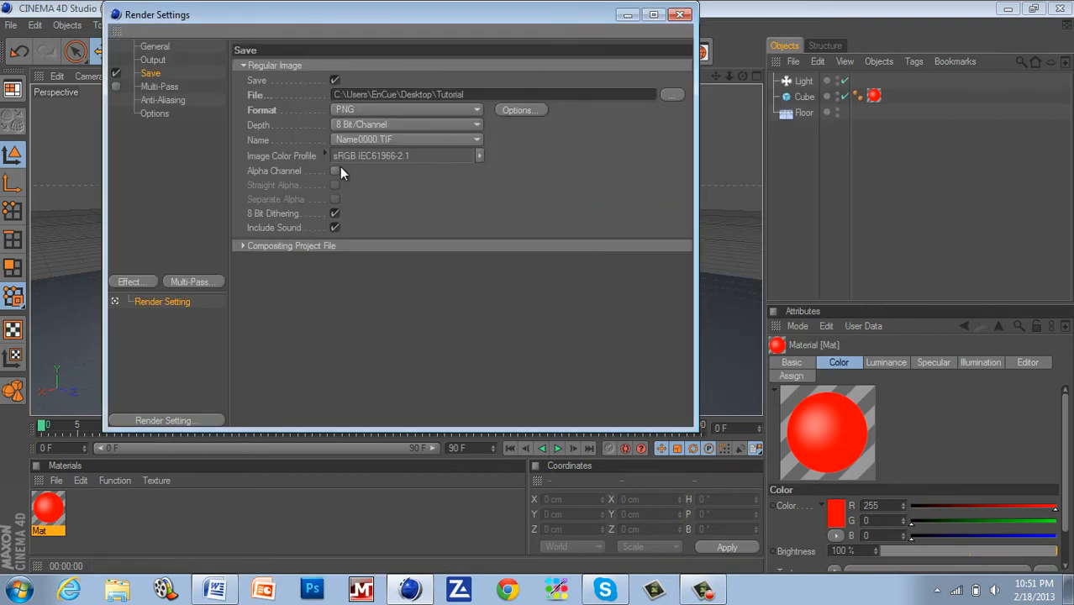
- Set the anti-aliasing of the render to Best
{"action": "left_click", "coordinate": [178, 100]}
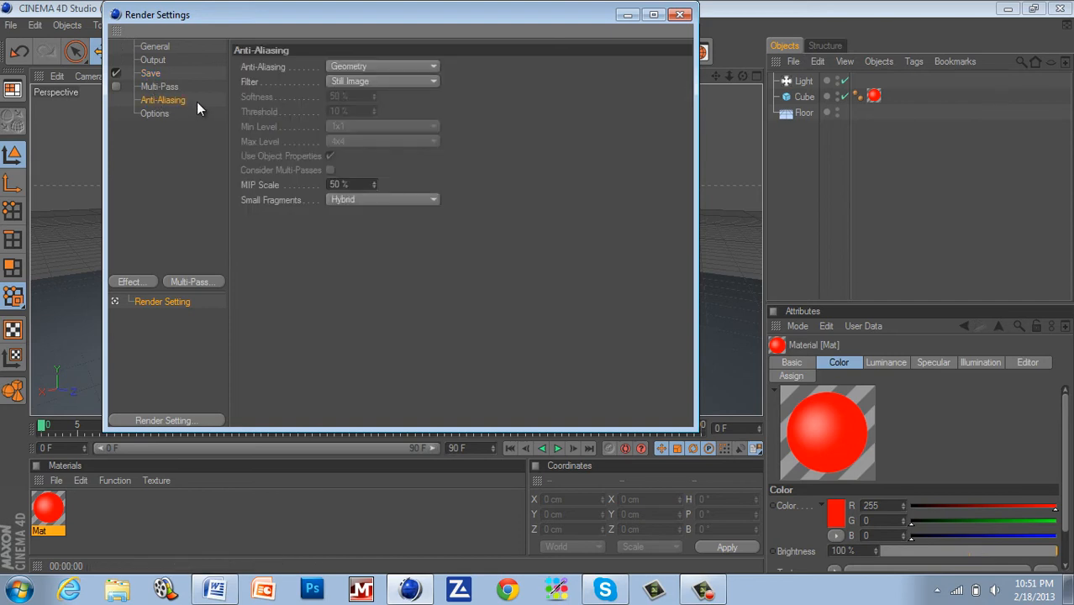
{"action": "left_click", "coordinate": [424, 65]}
{"action": "left_click", "coordinate": [363, 110]}
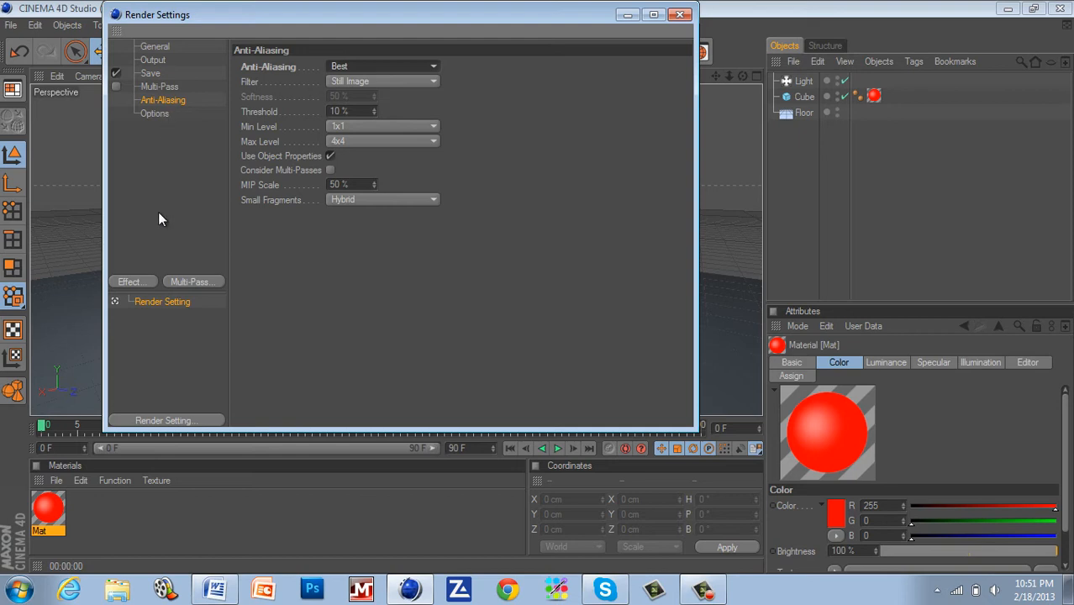
- Add the Ambient Occlusion and Global Illumination effects to the render settings and render the active view
{"action": "left_click", "coordinate": [130, 281]}
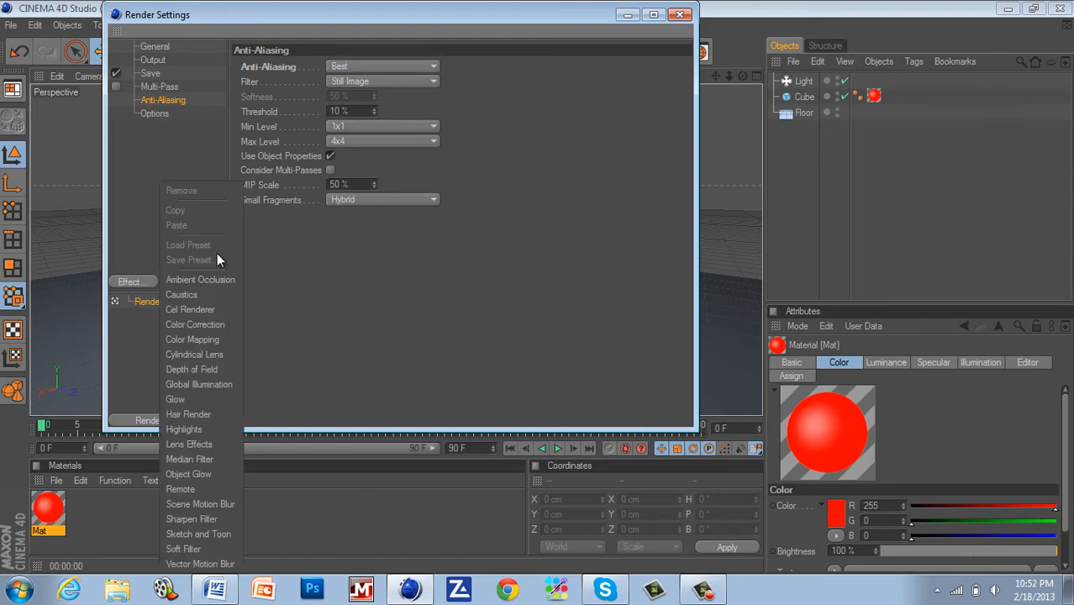
{"action": "left_click", "coordinate": [188, 280]}
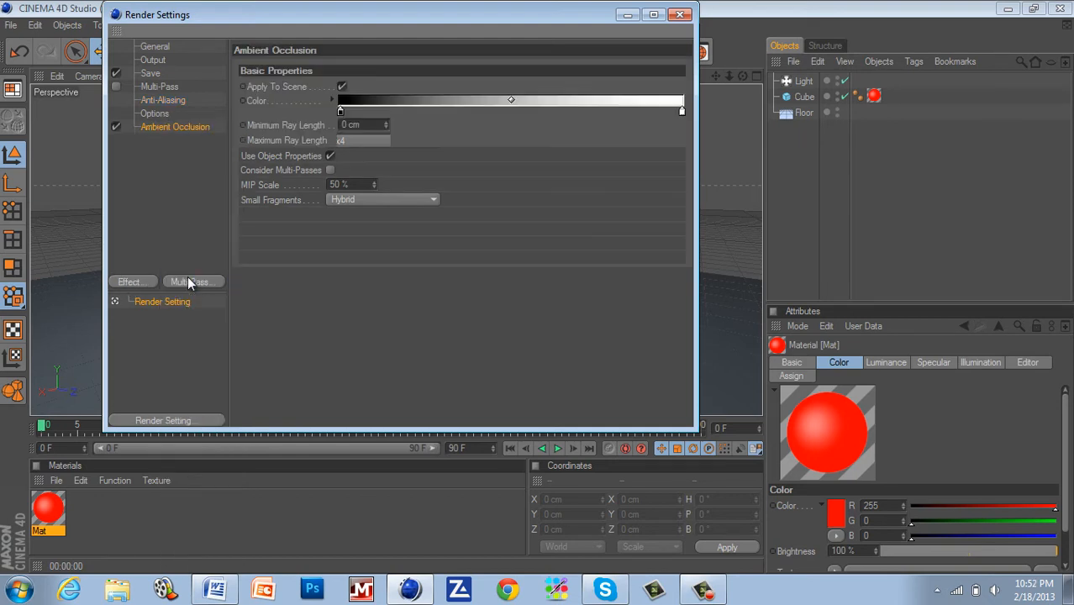
{"action": "left_click", "coordinate": [137, 281]}
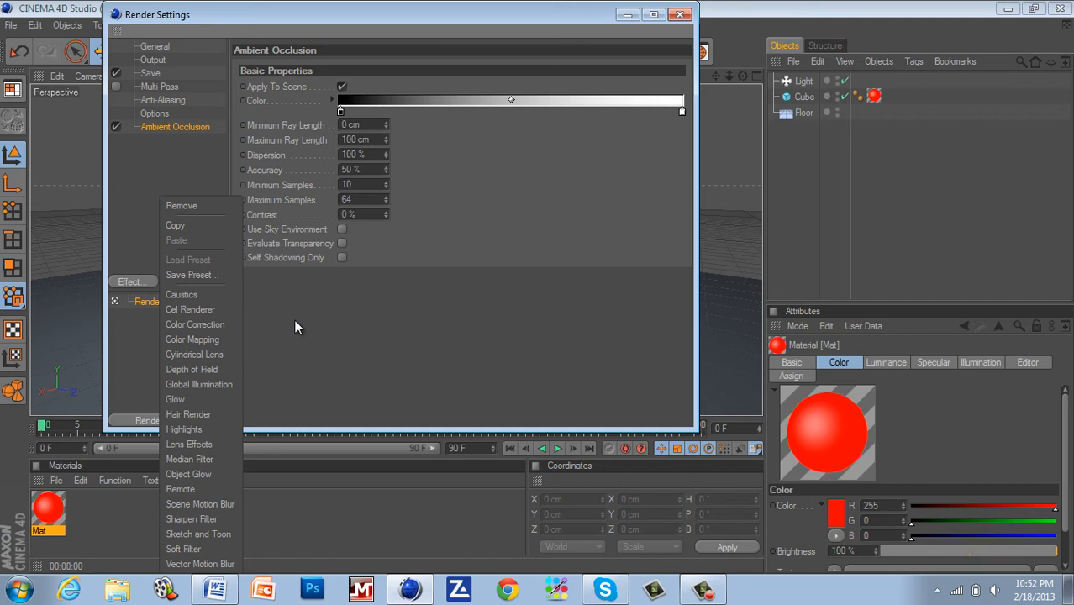
{"action": "left_click", "coordinate": [222, 383]}
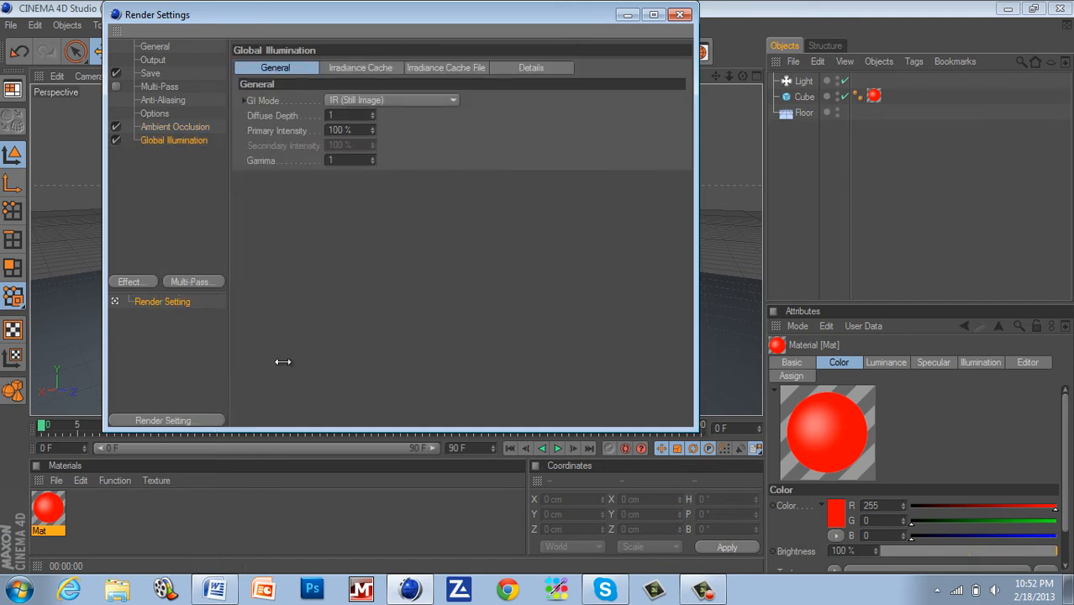
{"action": "left_click", "coordinate": [680, 15]}
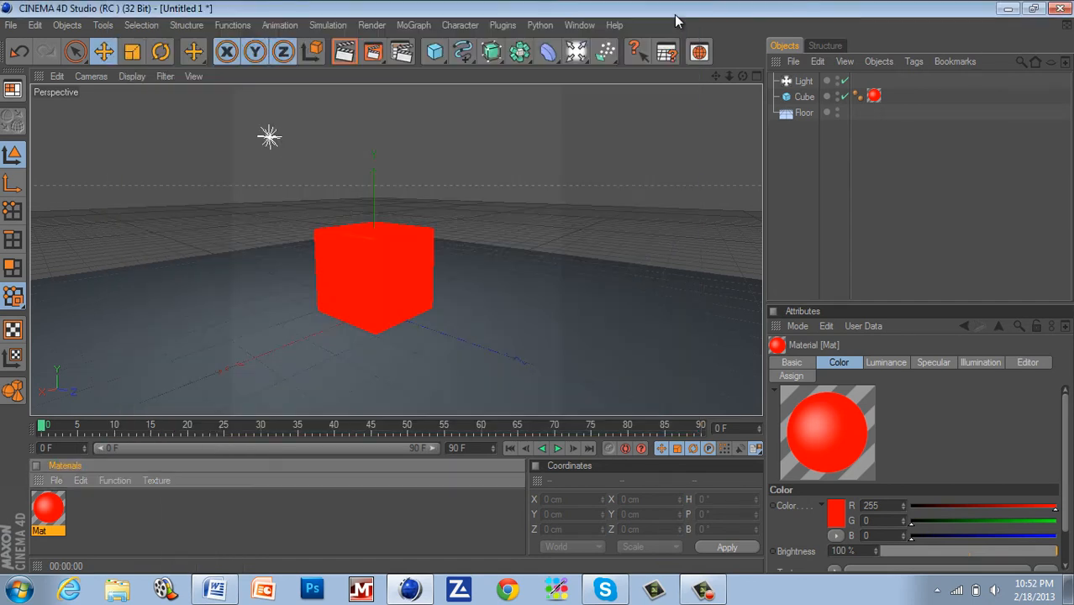
{"action": "left_click", "coordinate": [344, 51]}
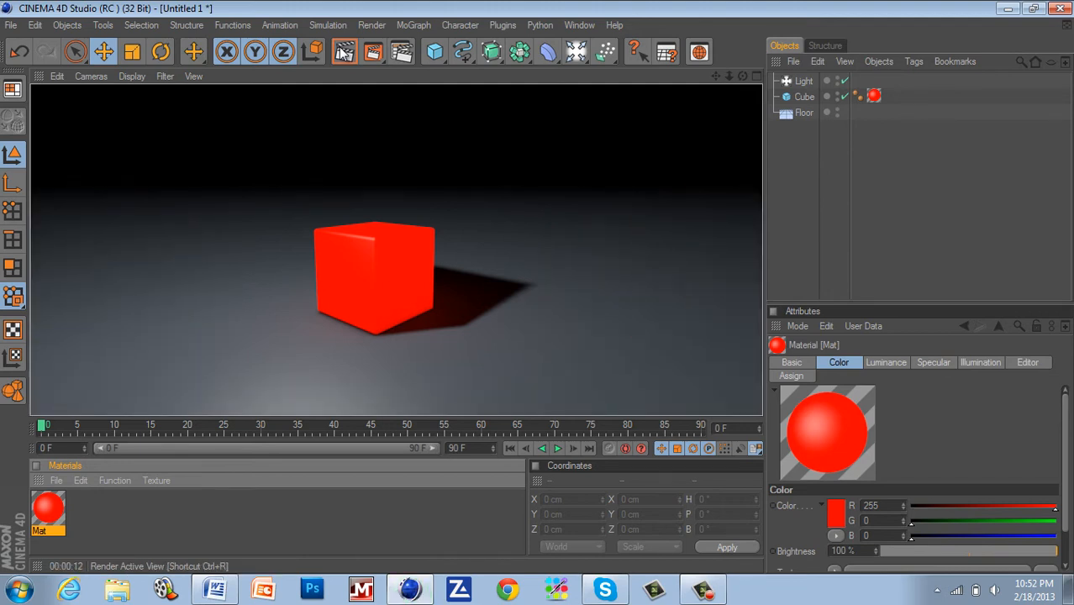
- Disable the red material's Luminance channel and enable its Reflection channel with a brightness of 63%
{"action": "double_click", "coordinate": [51, 505]}
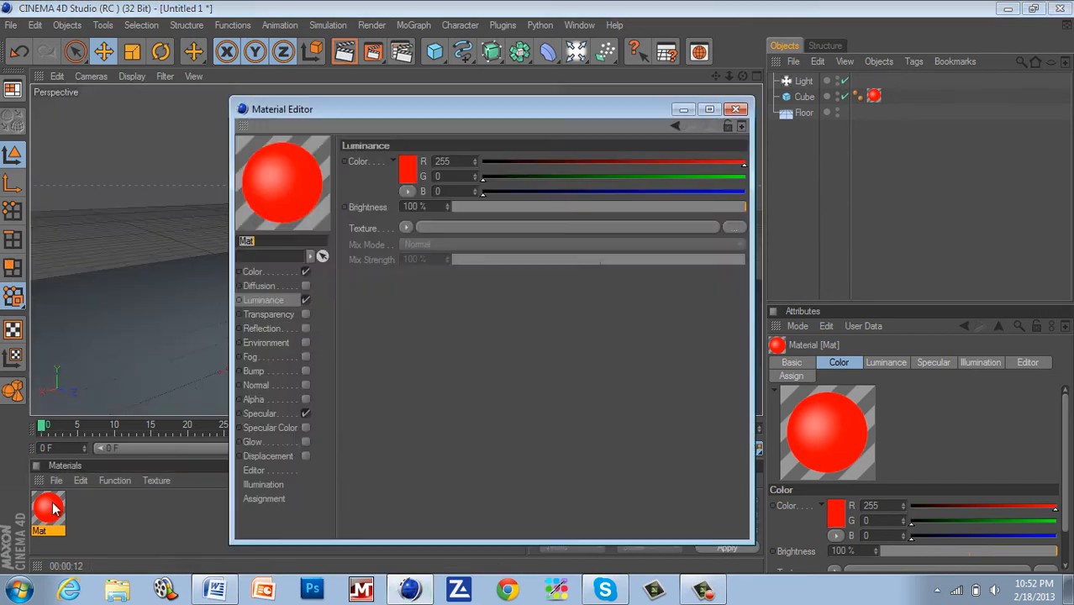
{"action": "left_click", "coordinate": [306, 300]}
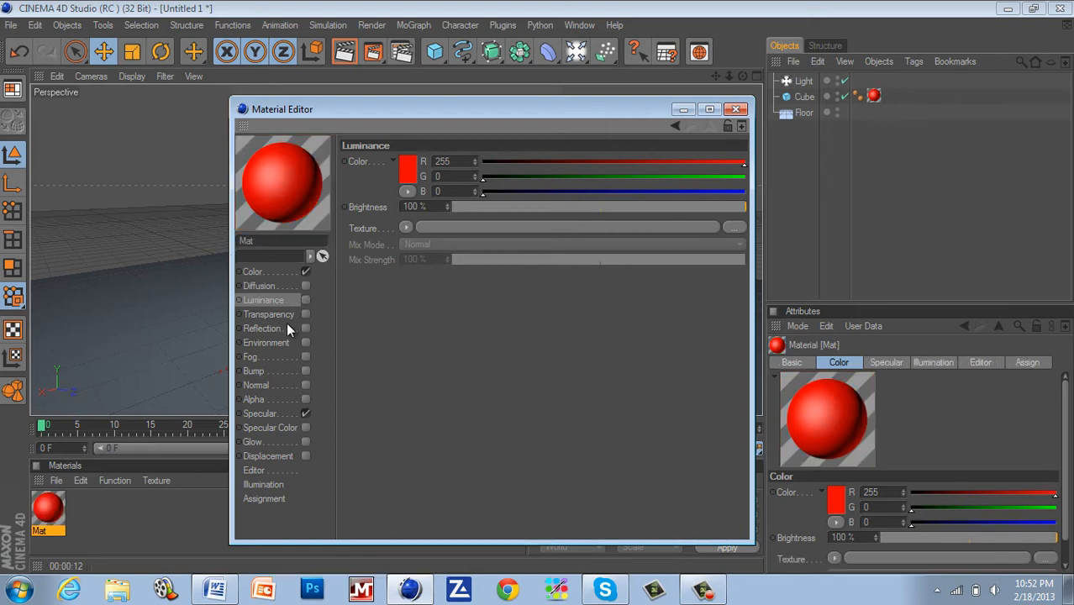
{"action": "left_click", "coordinate": [306, 328]}
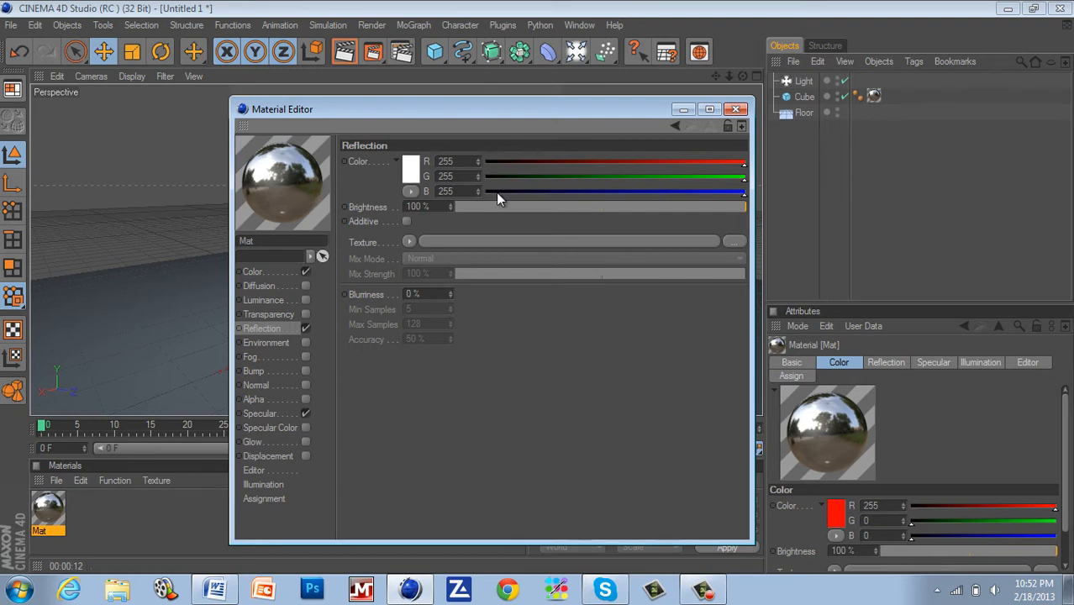
{"action": "left_click", "coordinate": [663, 206]}
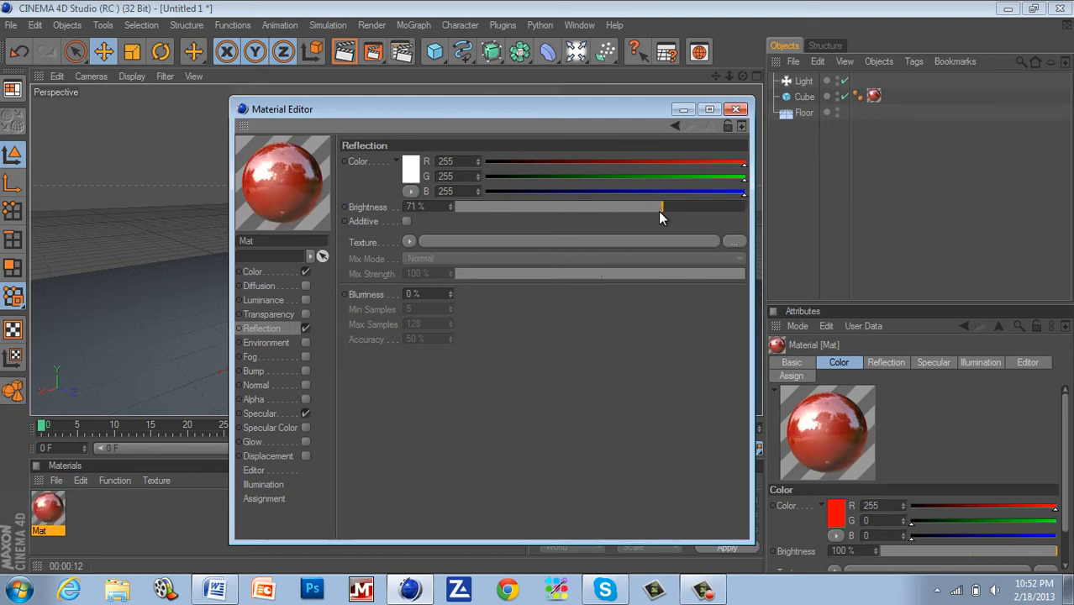
{"action": "left_click", "coordinate": [639, 206]}
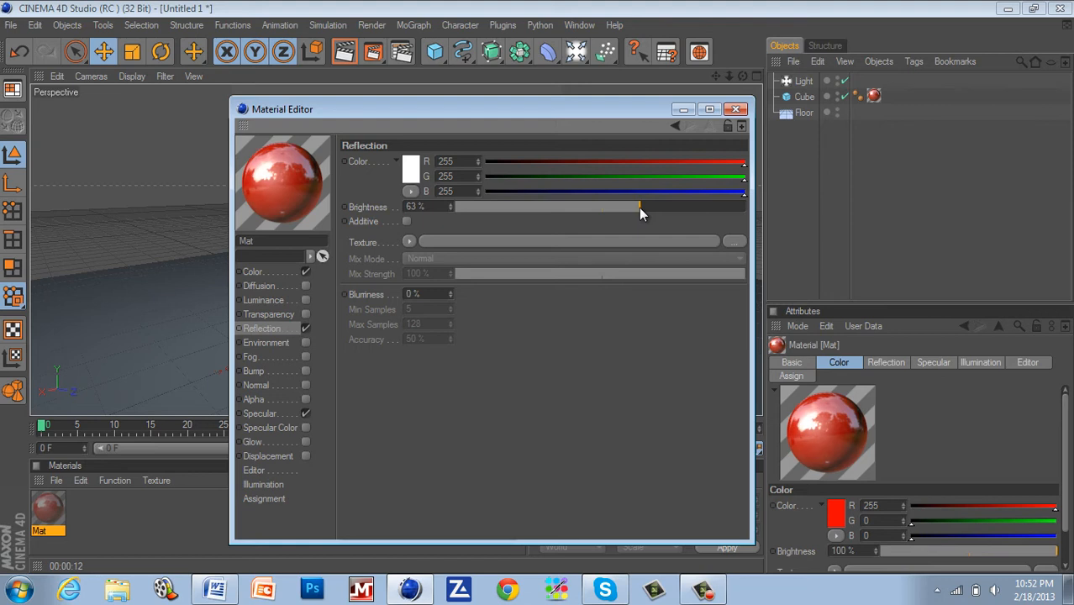
- Add a Fresnel texture to the material's reflection, with 35% mix strength and 34% reflection brightness
{"action": "left_click", "coordinate": [409, 243]}
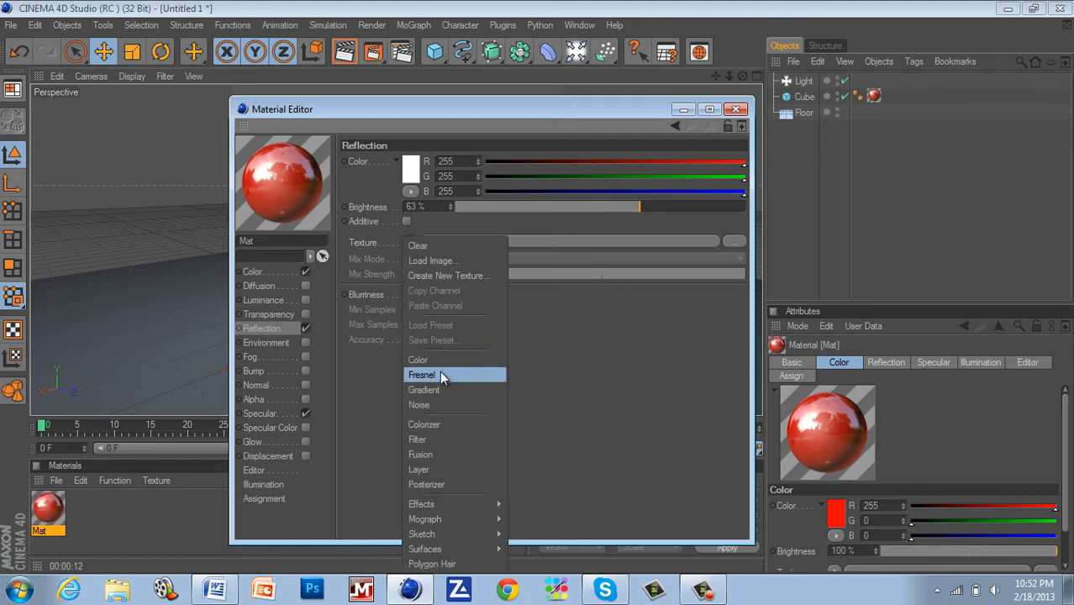
{"action": "left_click", "coordinate": [442, 378]}
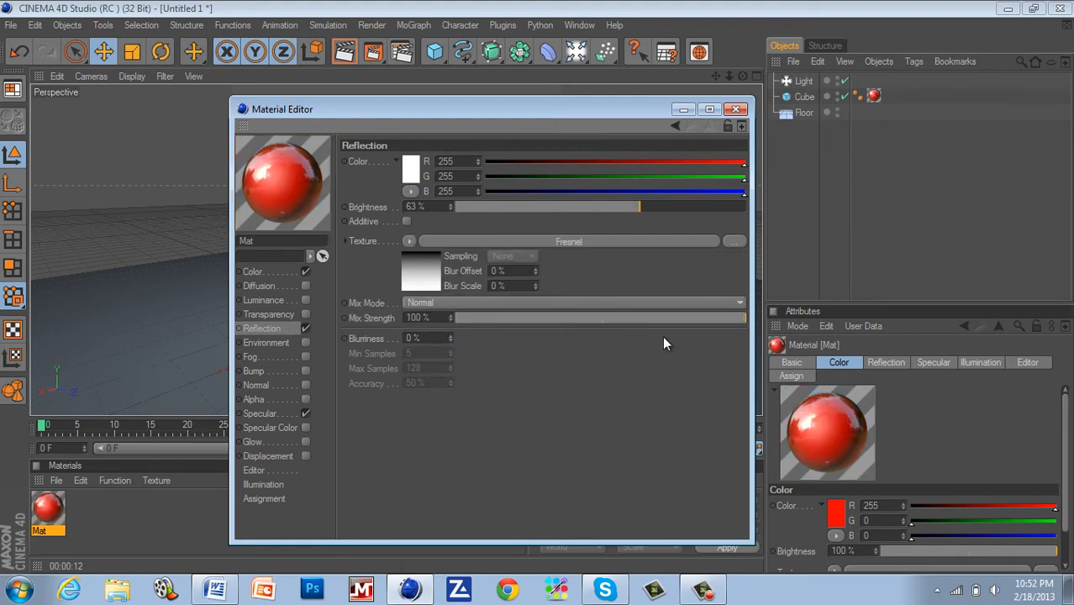
{"action": "left_click", "coordinate": [610, 318]}
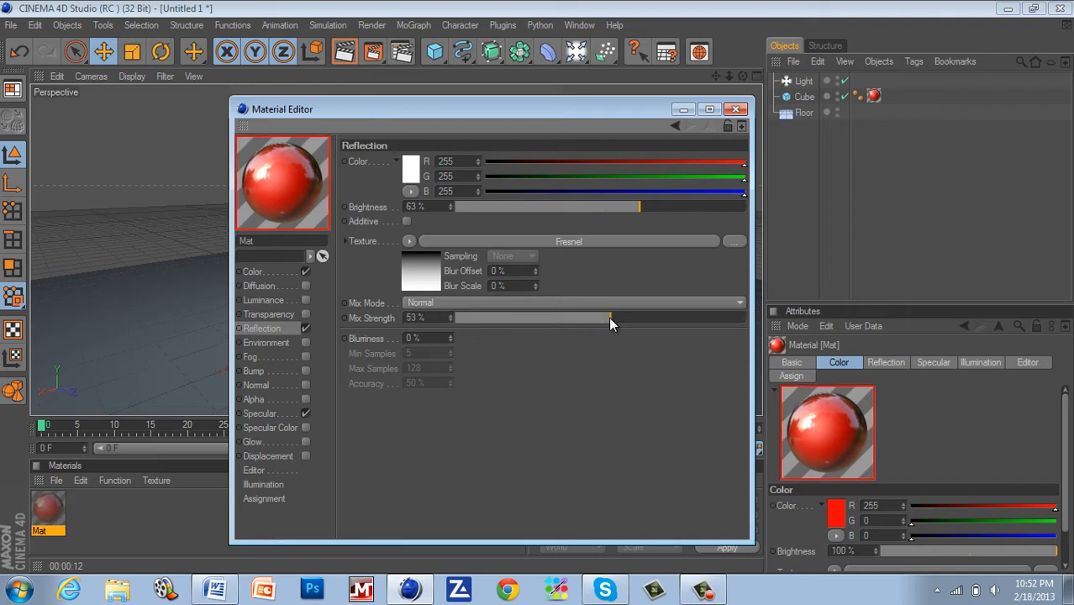
{"action": "left_click", "coordinate": [556, 207]}
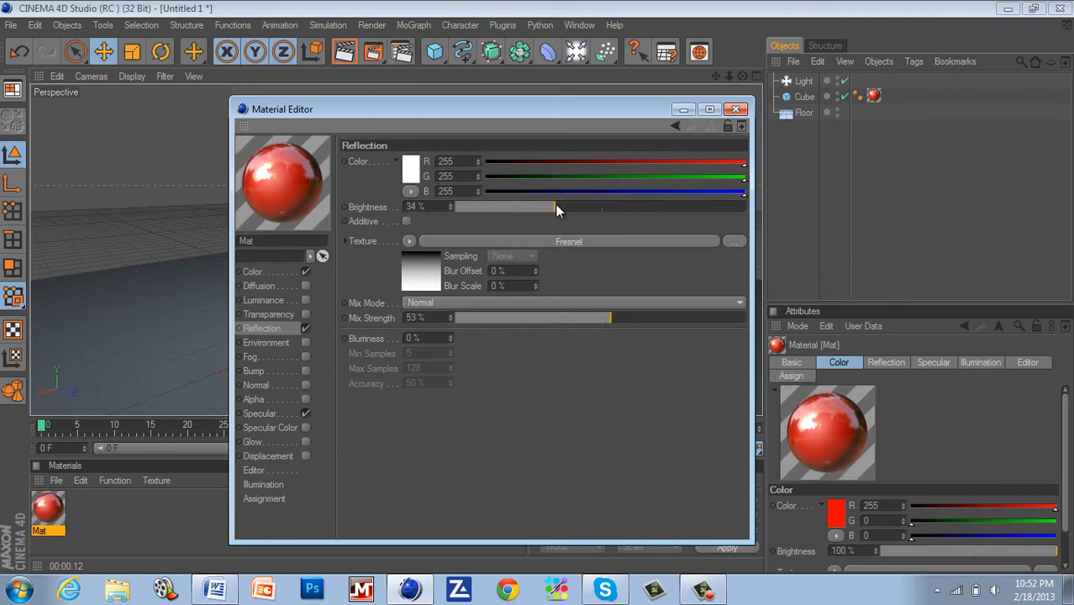
{"action": "left_click", "coordinate": [557, 318]}
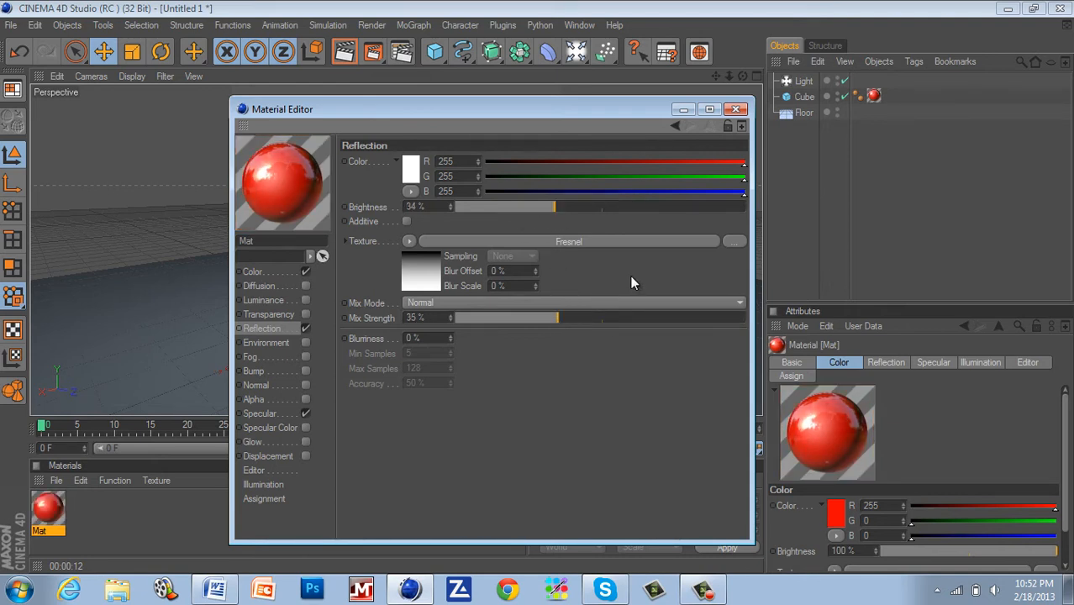
{"action": "left_click", "coordinate": [736, 109]}
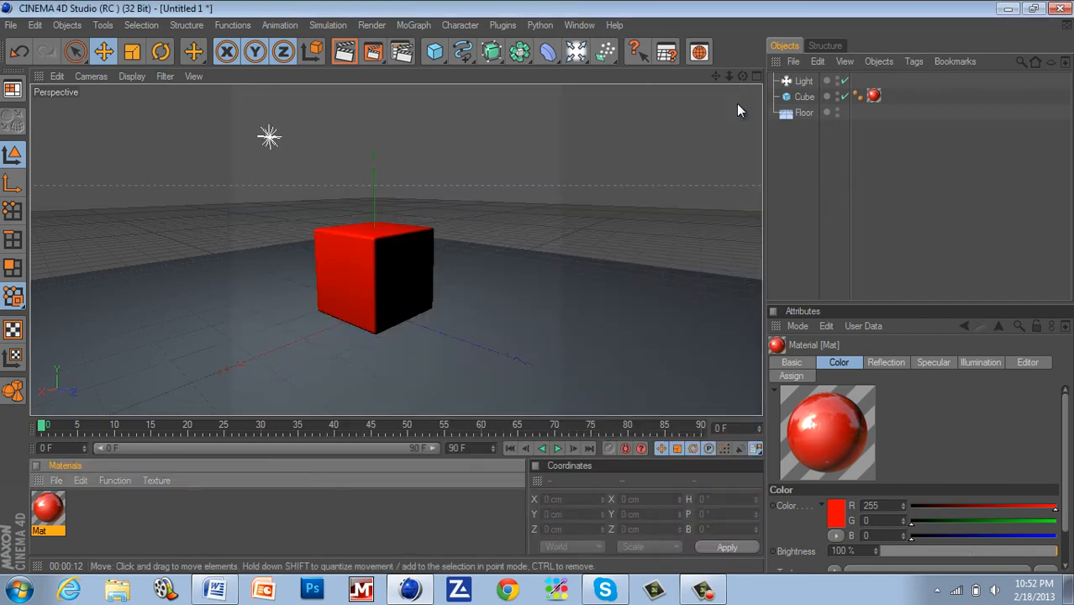
- Add a second cube, move it beside the red cube to about X 464 cm, Y 176 cm, deselect it and render the active view
{"action": "left_click", "coordinate": [433, 53]}
{"action": "left_click_drag", "start_coordinate": [377, 250], "coordinate": [536, 286]}
{"action": "left_click_drag", "start_coordinate": [324, 252], "coordinate": [538, 295]}
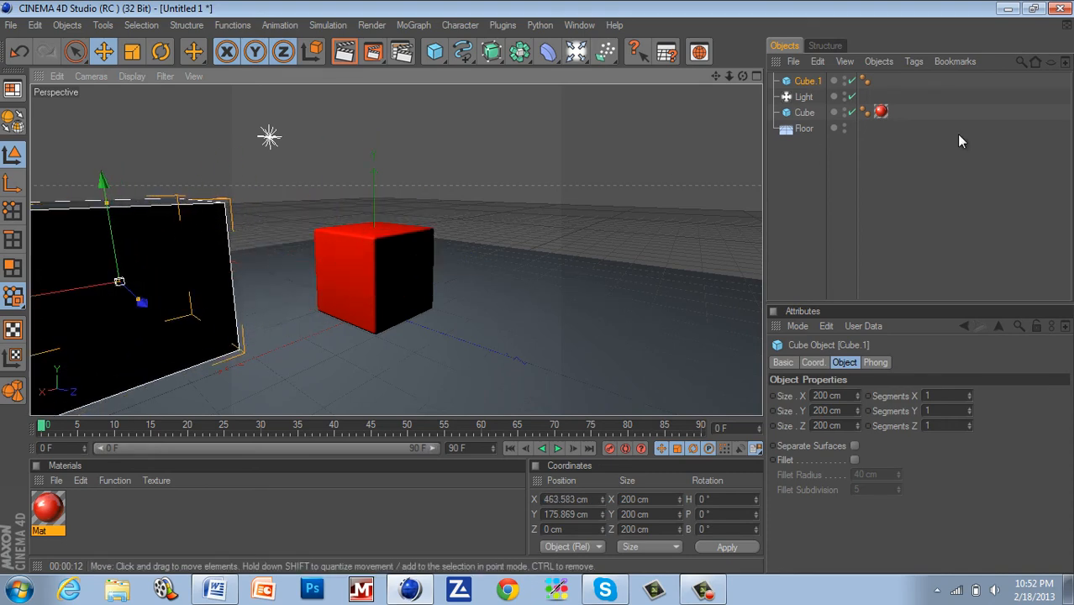
{"action": "left_click", "coordinate": [951, 164]}
{"action": "left_click", "coordinate": [345, 52]}
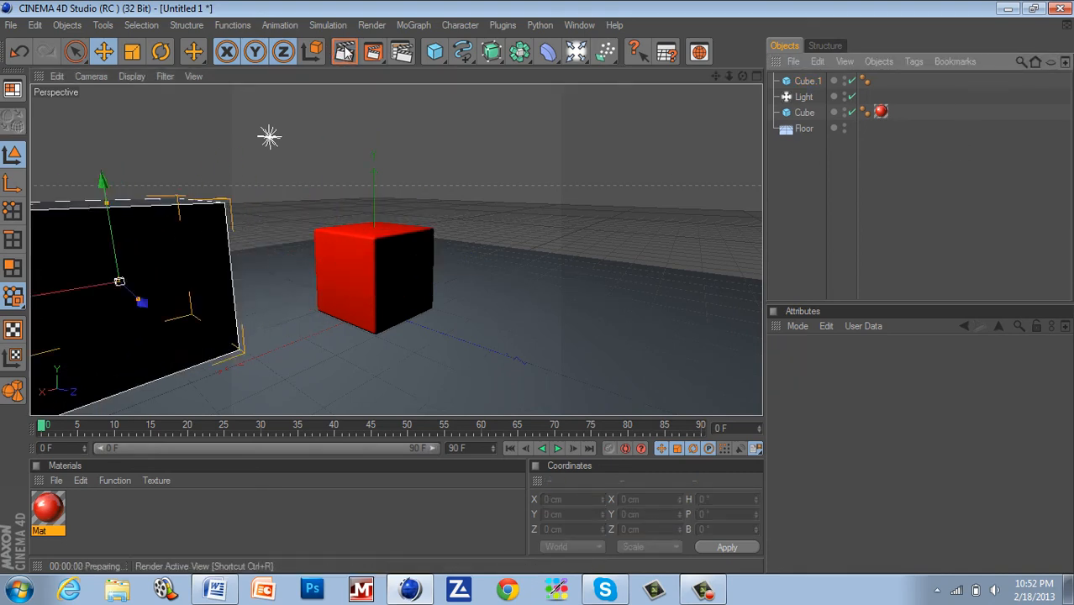